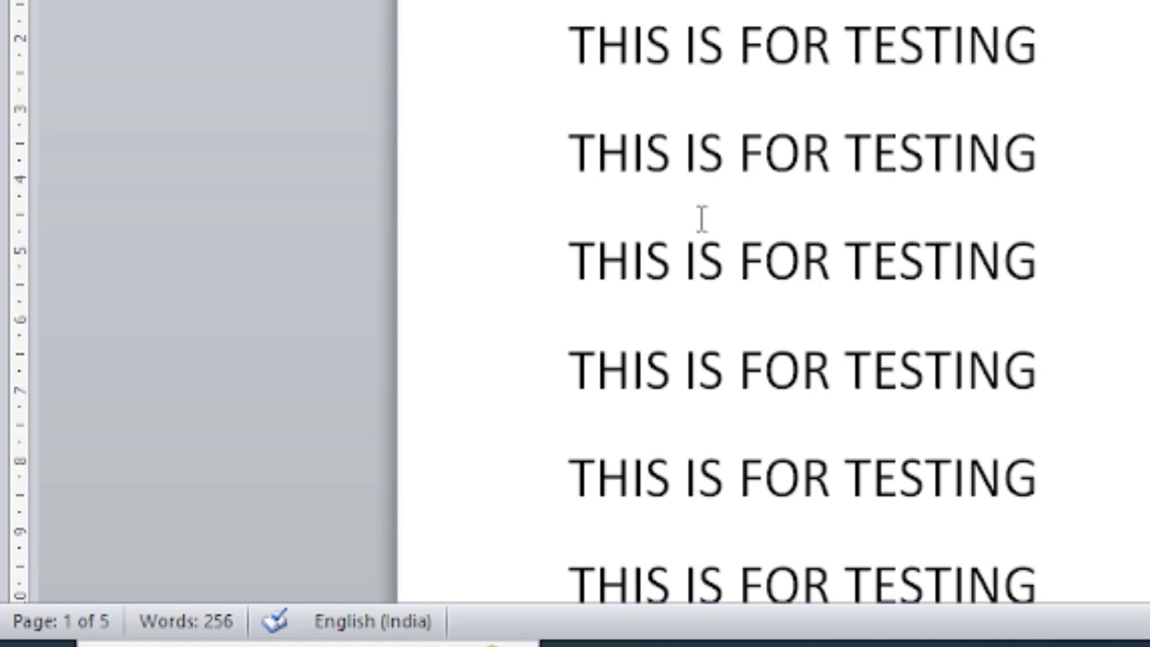
Move the text cursor down line by line from page 1 into page 2, checking the page number on the status bar.
{"action": "key", "text": "Down"}
{"action": "key", "text": "Down"}
{"action": "key", "text": "Down"}
{"action": "key", "text": "Down"}
{"action": "key", "text": "Down"}
{"action": "key", "text": "Down"}
{"action": "key", "text": "Down"}
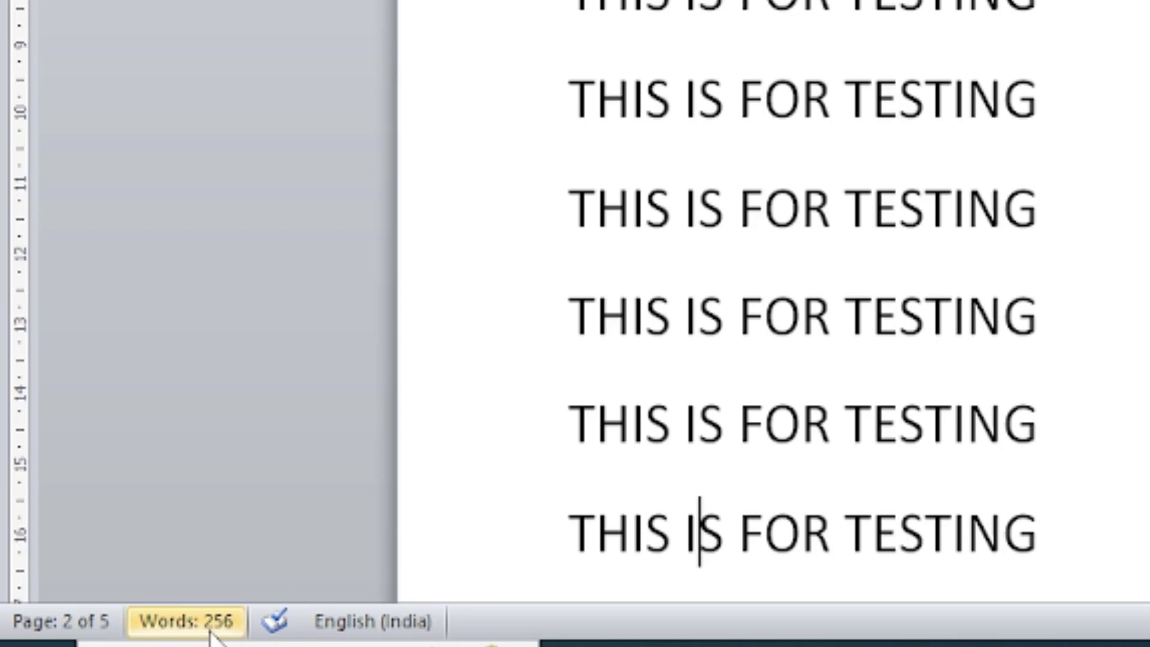
Delete all the text of the "THIS IS FOR TESTING" line near the 11 cm ruler mark on page 2, keeping the empty line.
{"action": "left_click", "coordinate": [1070, 207]}
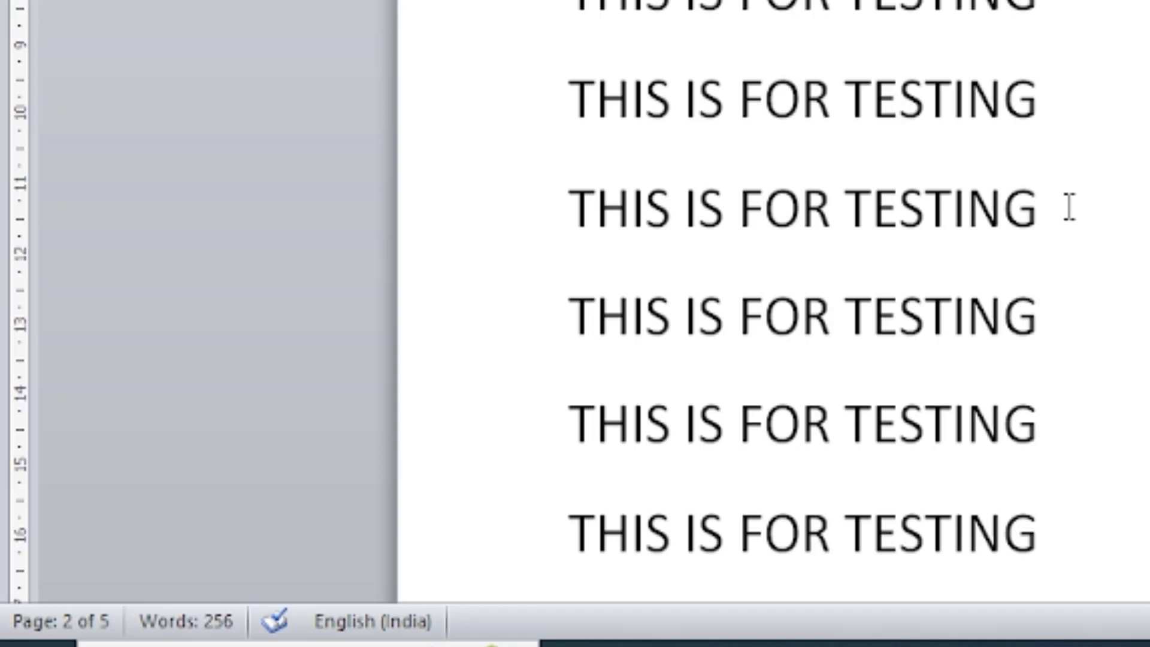
{"action": "triple_click", "coordinate": [1014, 210]}
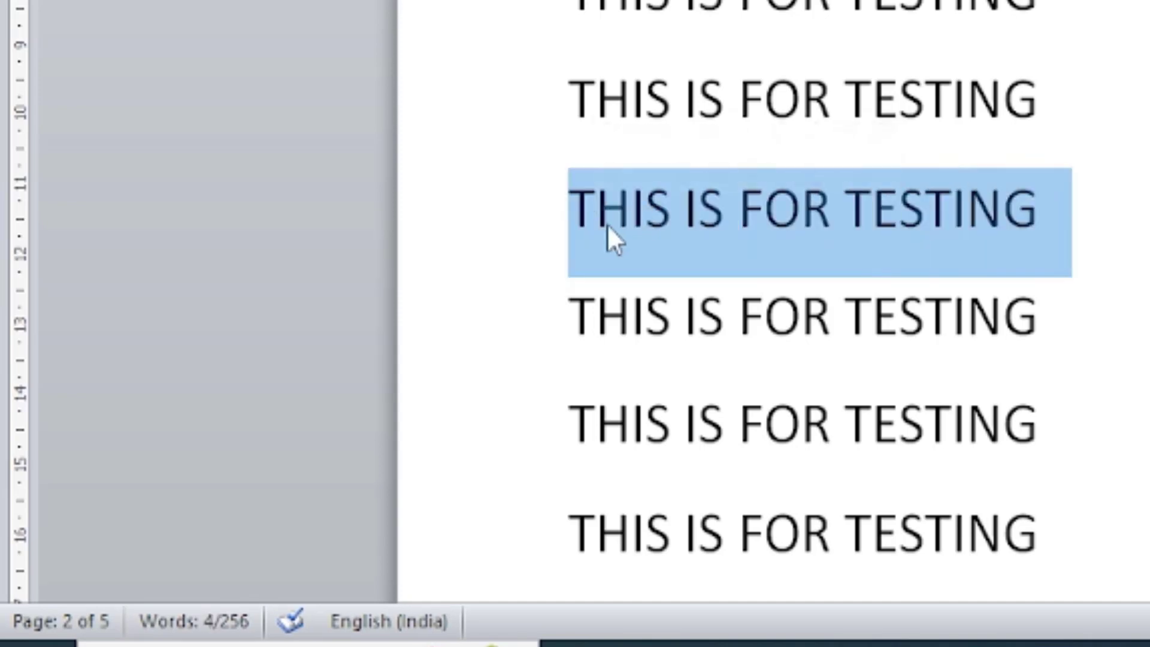
{"action": "left_click", "coordinate": [1057, 206]}
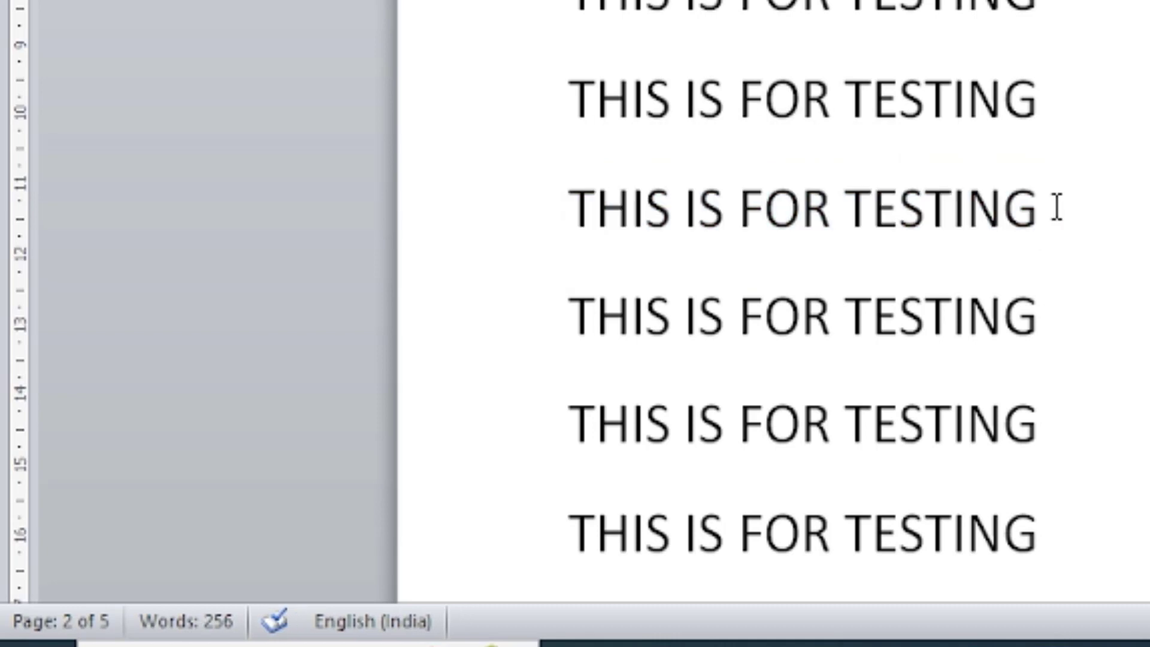
{"action": "key", "text": "BackSpace"}
{"action": "key", "text": "BackSpace"}
{"action": "key", "text": "BackSpace"}
{"action": "key", "text": "BackSpace"}
{"action": "key", "text": "BackSpace"}
{"action": "key", "text": "BackSpace"}
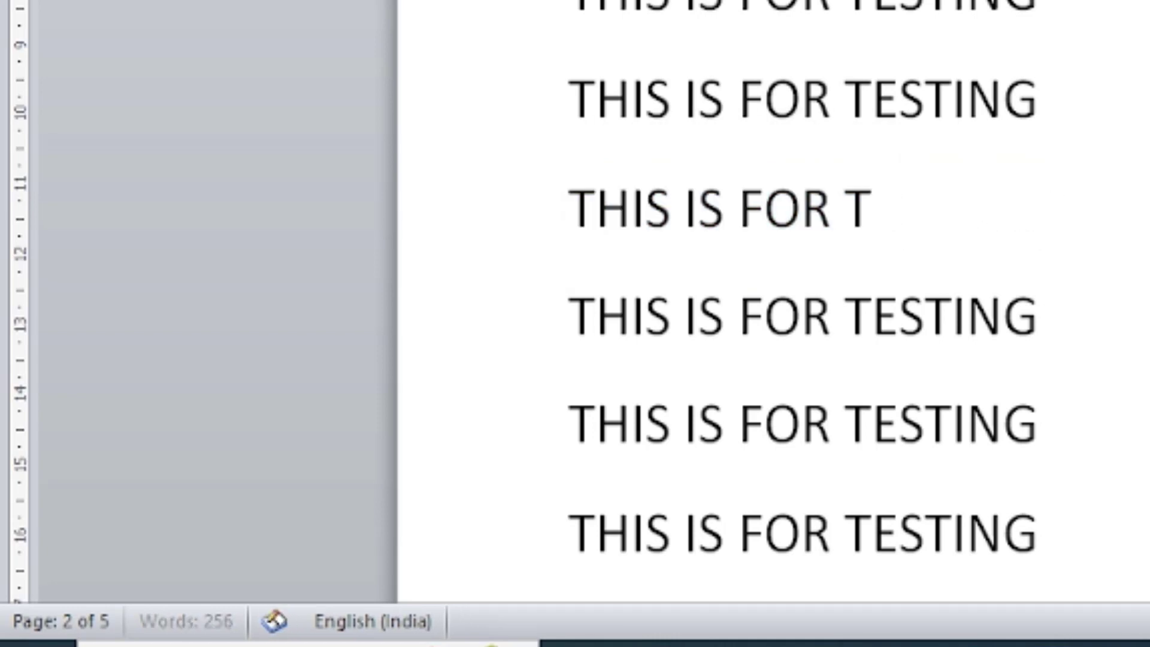
{"action": "key", "text": "BackSpace"}
{"action": "key", "text": "BackSpace"}
{"action": "key", "text": "BackSpace"}
{"action": "key", "text": "BackSpace"}
{"action": "key", "text": "BackSpace"}
{"action": "key", "text": "BackSpace"}
{"action": "key", "text": "BackSpace"}
{"action": "key", "text": "BackSpace"}
{"action": "key", "text": "BackSpace"}
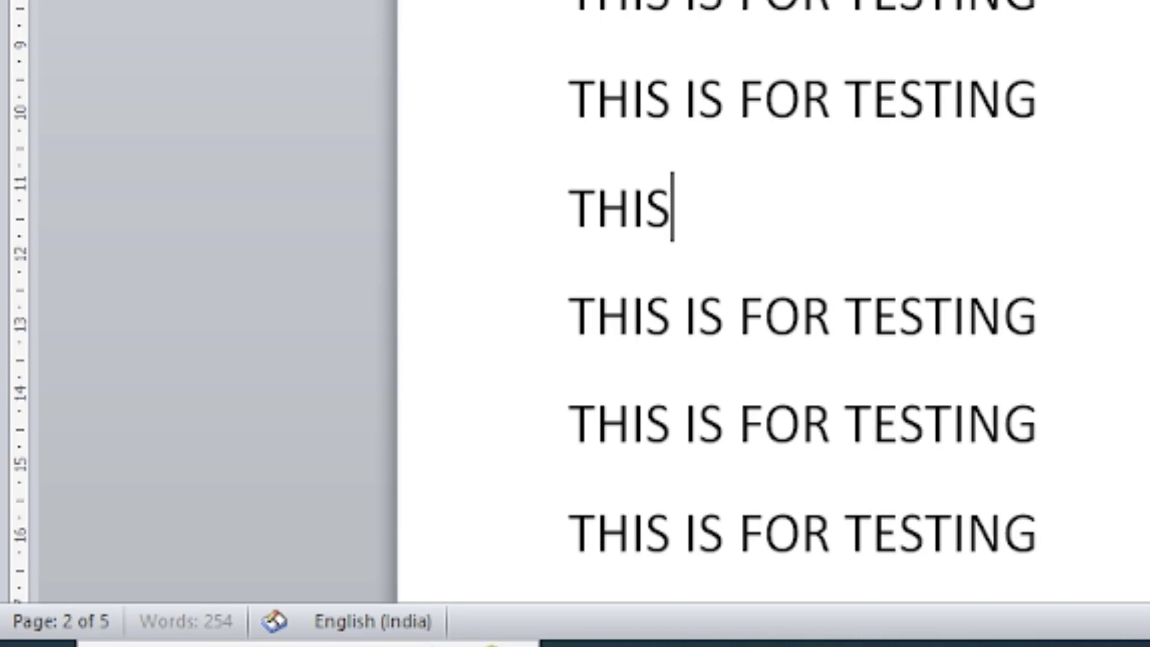
{"action": "key", "text": "BackSpace"}
{"action": "key", "text": "BackSpace"}
{"action": "key", "text": "BackSpace"}
{"action": "key", "text": "BackSpace"}
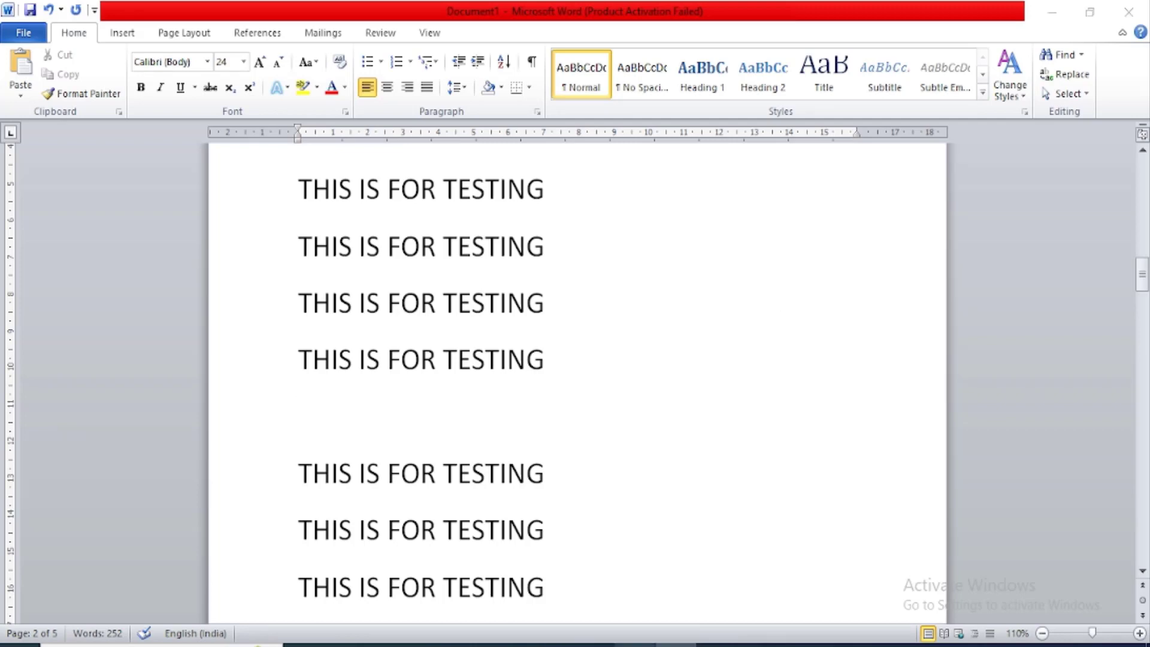
Switch to PowerPoint and colour the words "line number" in the Status Bar bullet on slide 20 red.
{"action": "left_click", "coordinate": [637, 645]}
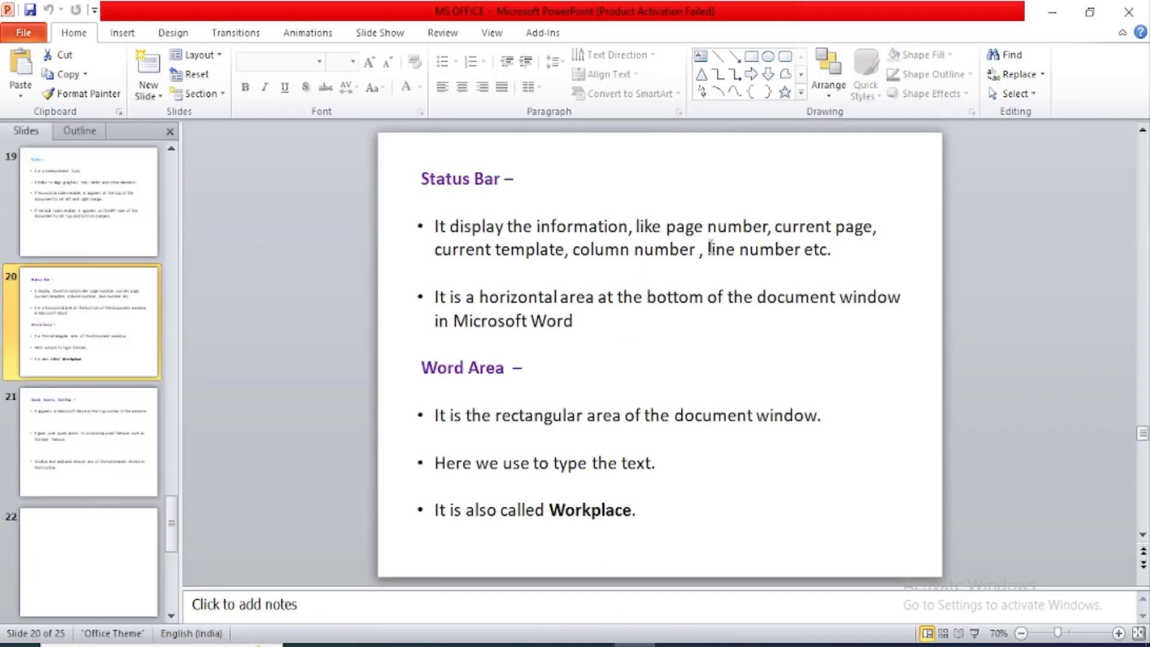
{"action": "left_click_drag", "start_coordinate": [705, 252], "coordinate": [803, 262]}
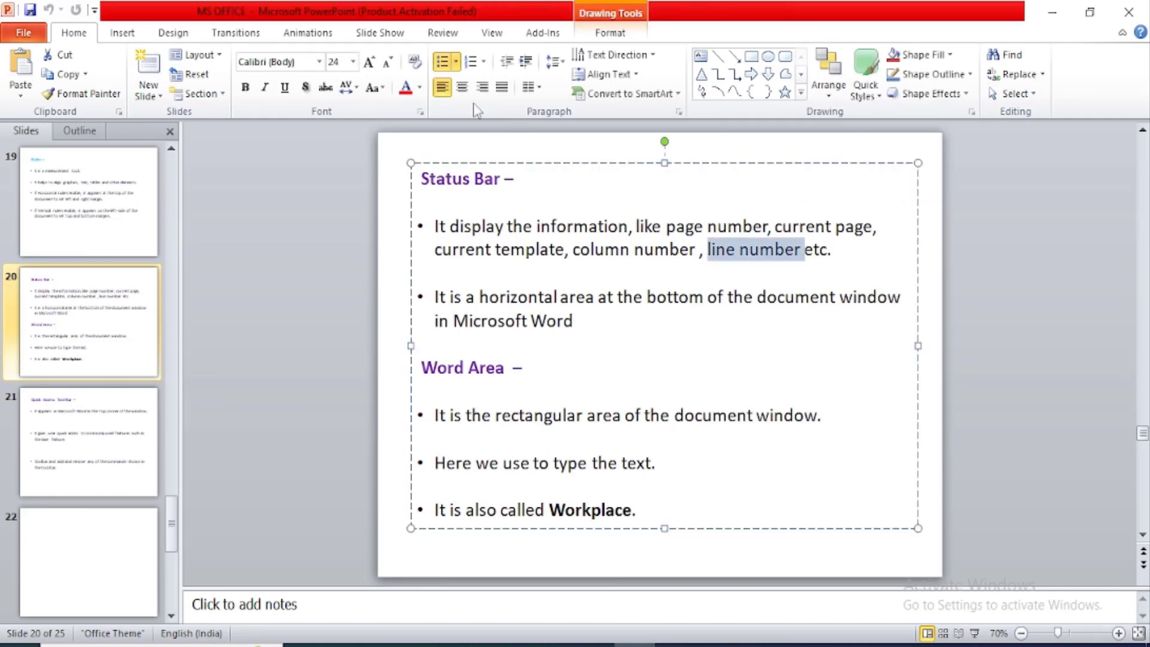
{"action": "left_click", "coordinate": [406, 87]}
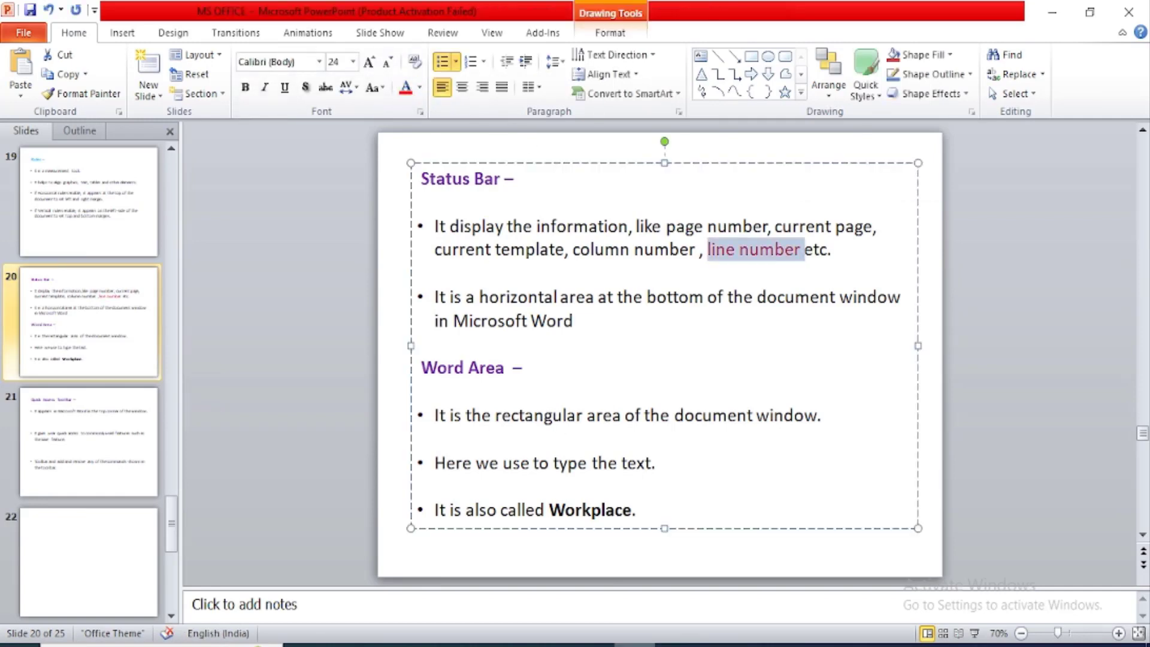
{"action": "left_click", "coordinate": [741, 262]}
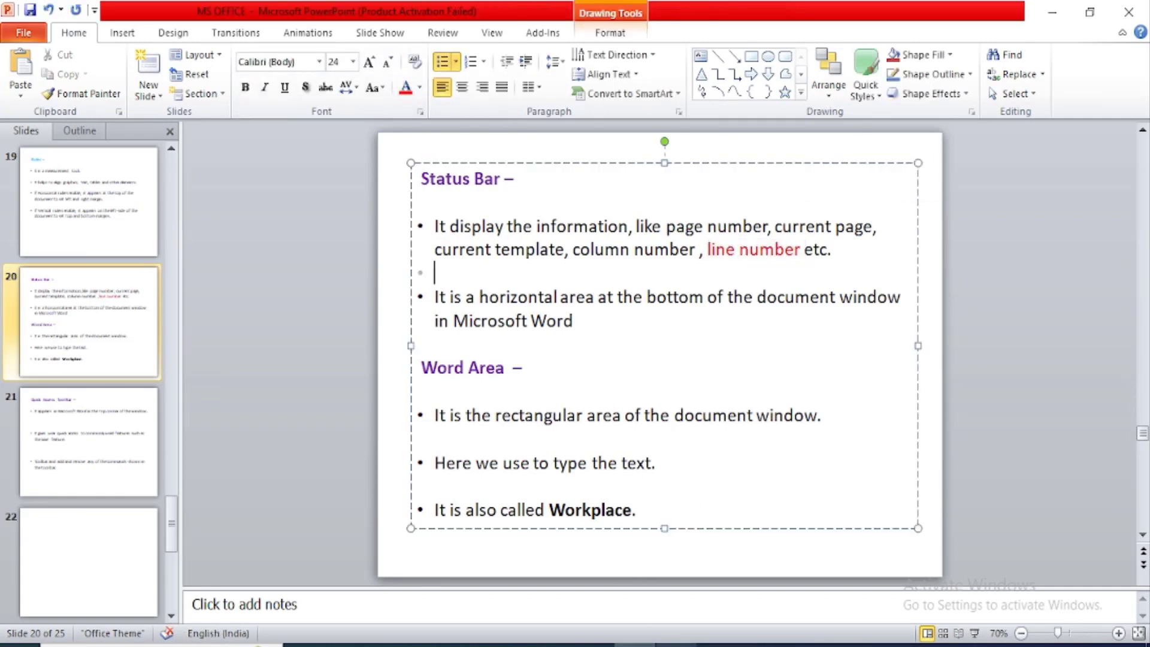
Switch back to Word and add Line Number to the information shown on the status bar.
{"action": "left_click", "coordinate": [674, 645]}
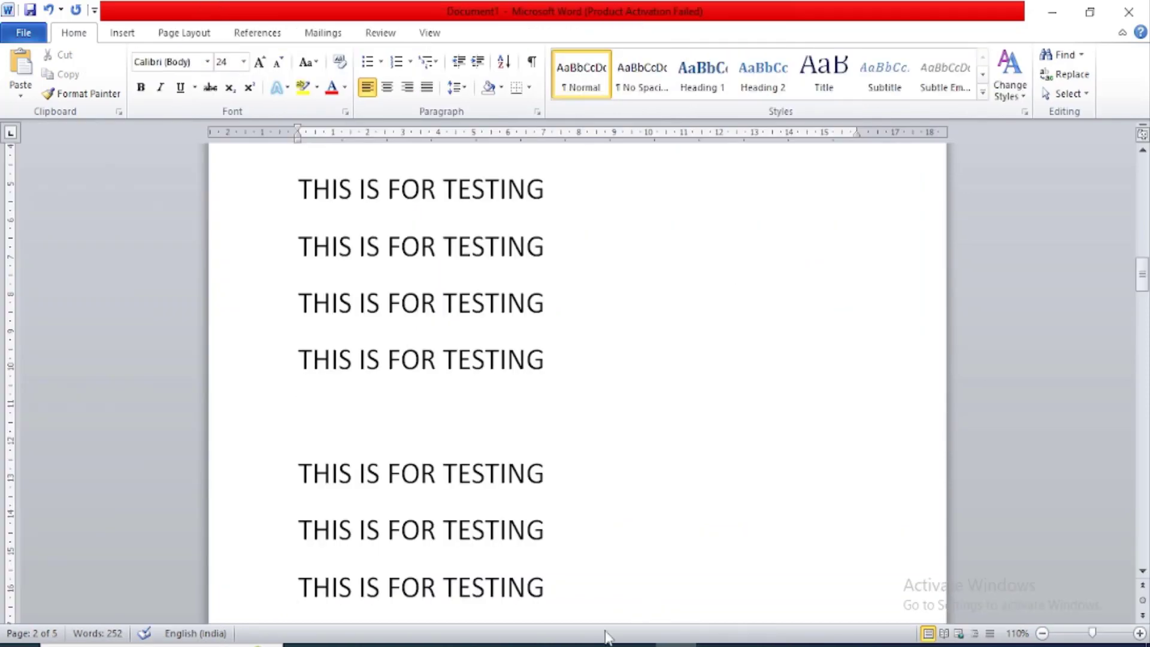
{"action": "right_click", "coordinate": [722, 638]}
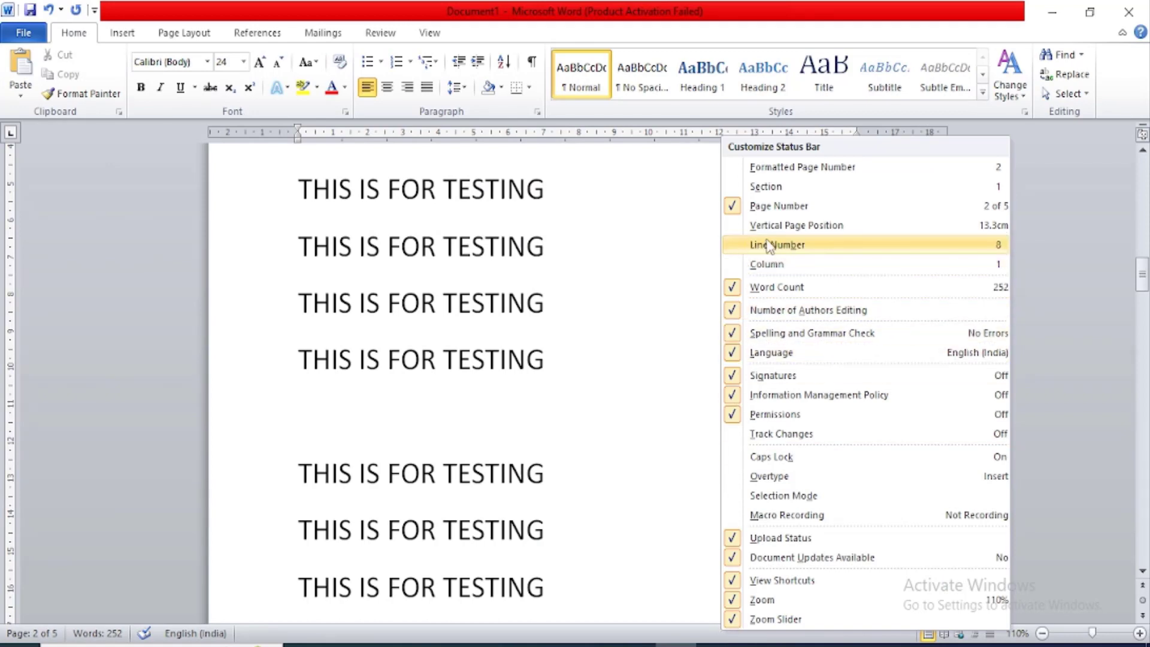
{"action": "left_click", "coordinate": [736, 247]}
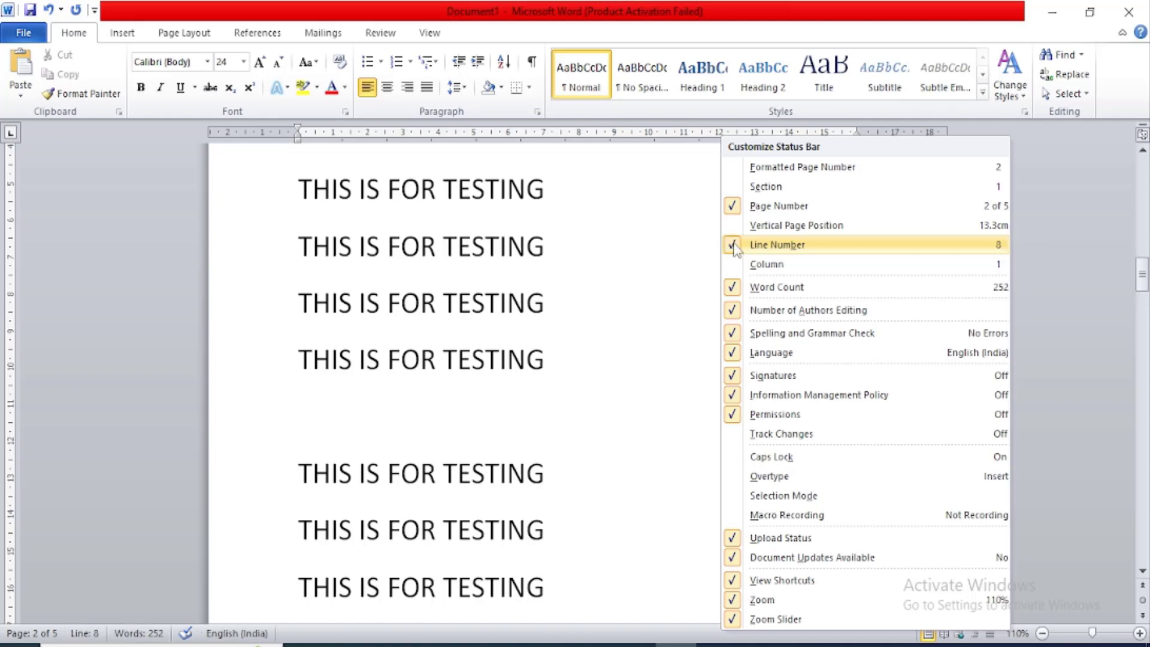
{"action": "left_click", "coordinate": [618, 638]}
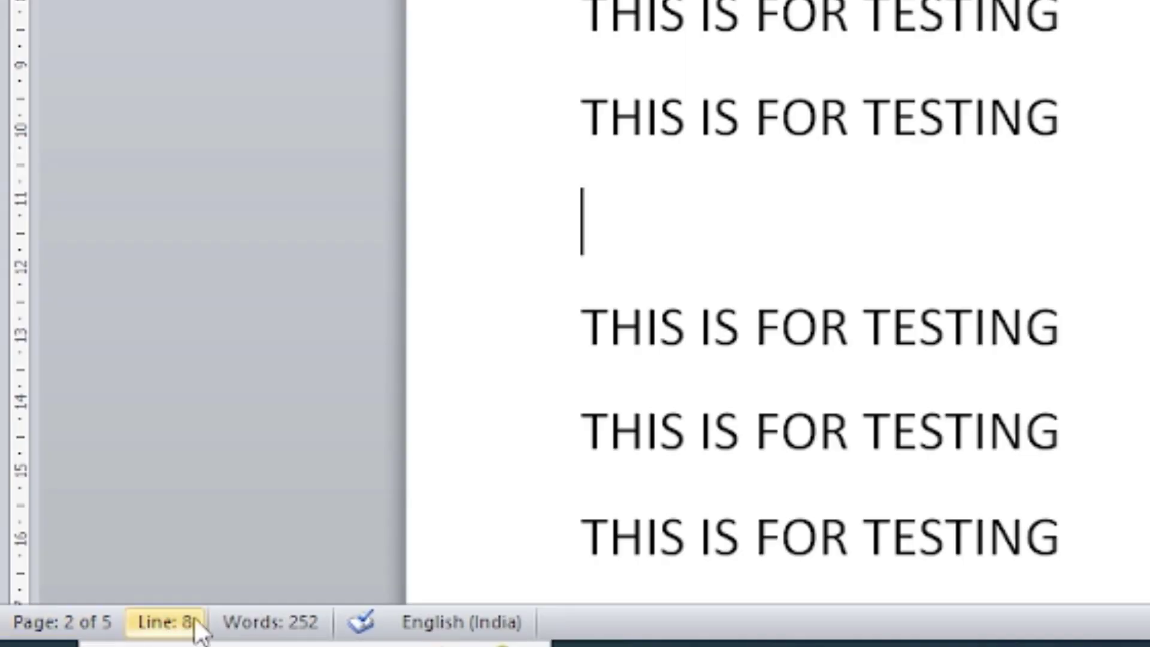
Move the text cursor down three lines from the empty line, checking the line number on the status bar.
{"action": "key", "text": "Down"}
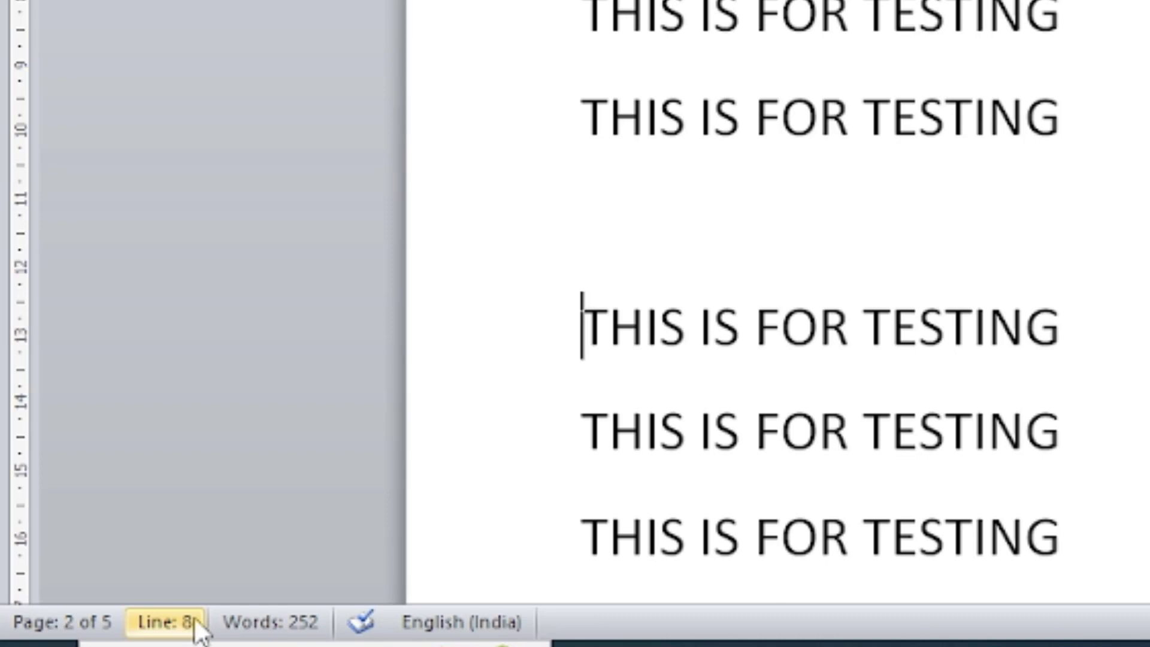
{"action": "key", "text": "Down"}
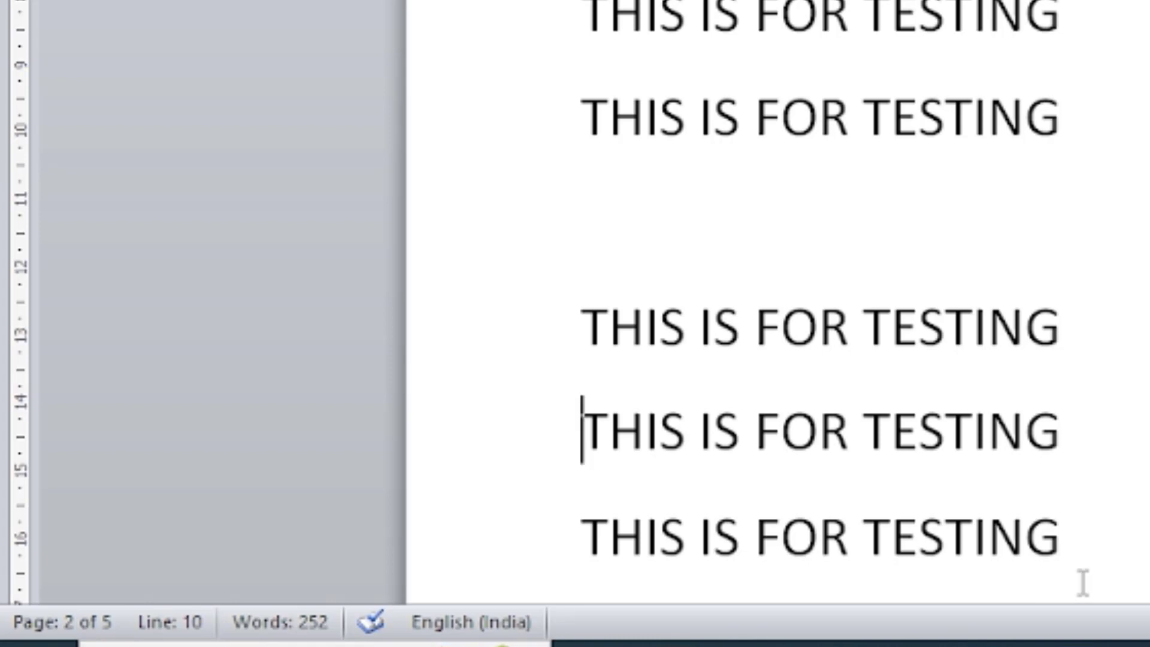
{"action": "key", "text": "Down"}
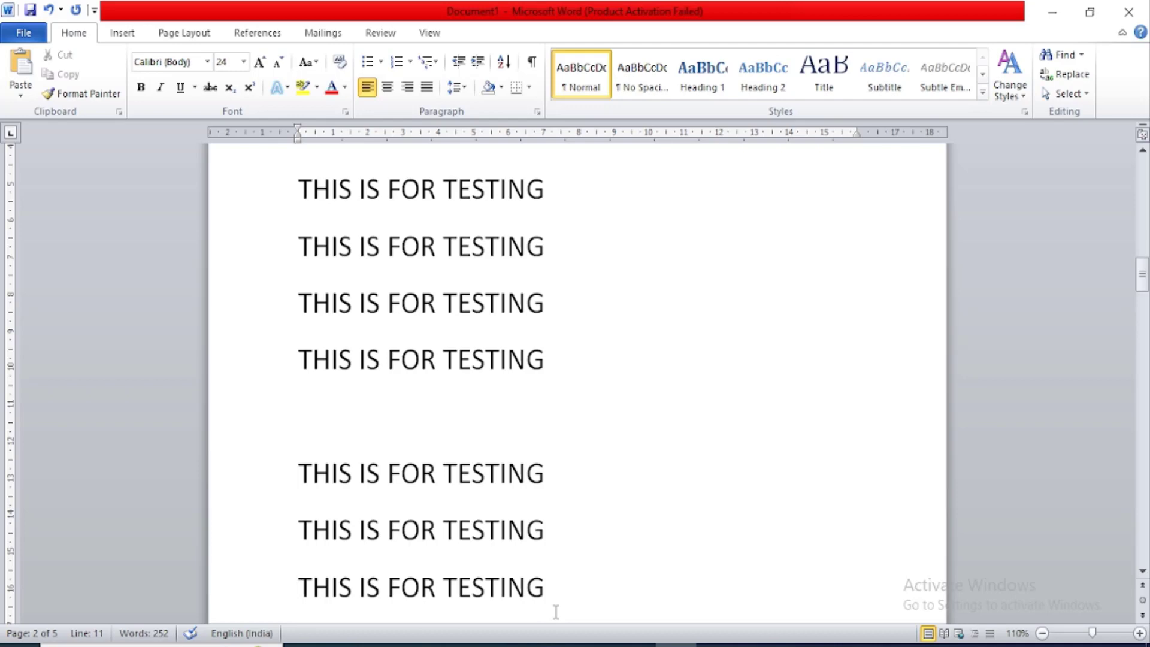
Hide Page Number on the status bar and show it again.
{"action": "right_click", "coordinate": [794, 639]}
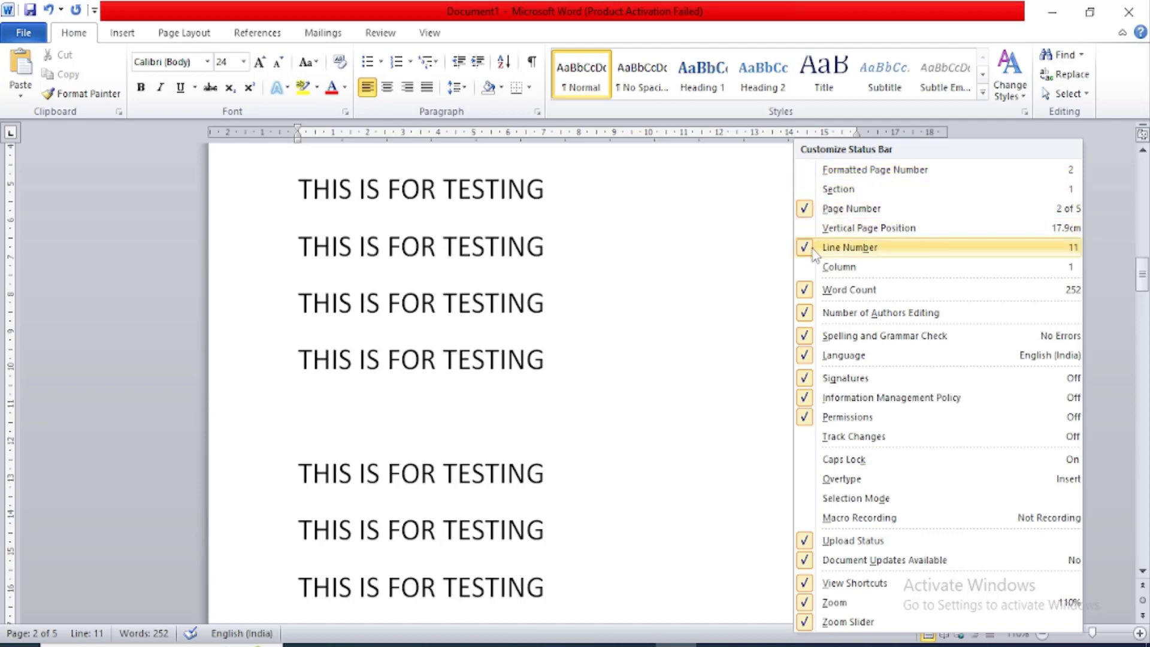
{"action": "left_click", "coordinate": [806, 211]}
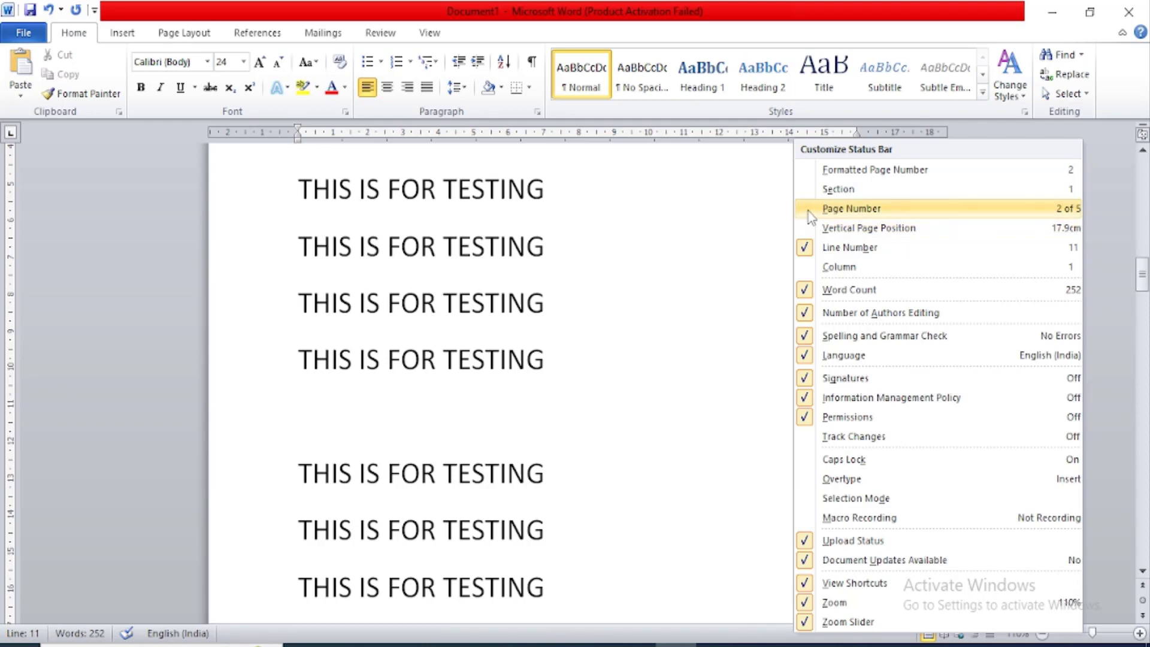
{"action": "left_click", "coordinate": [807, 211]}
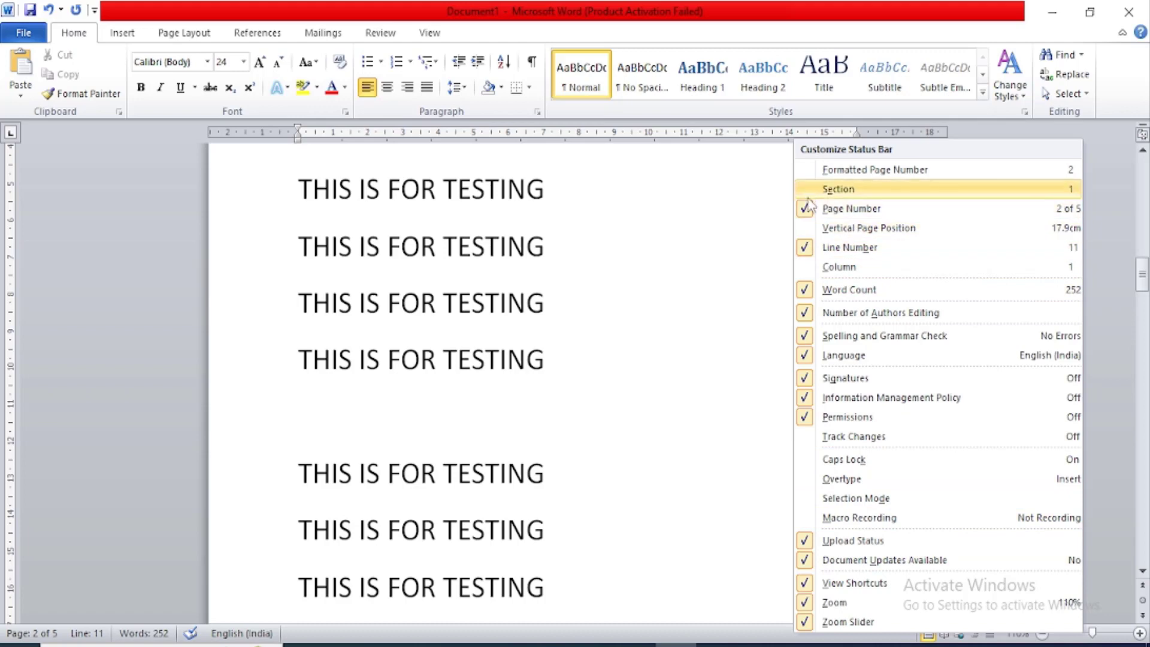
{"action": "left_click", "coordinate": [733, 639]}
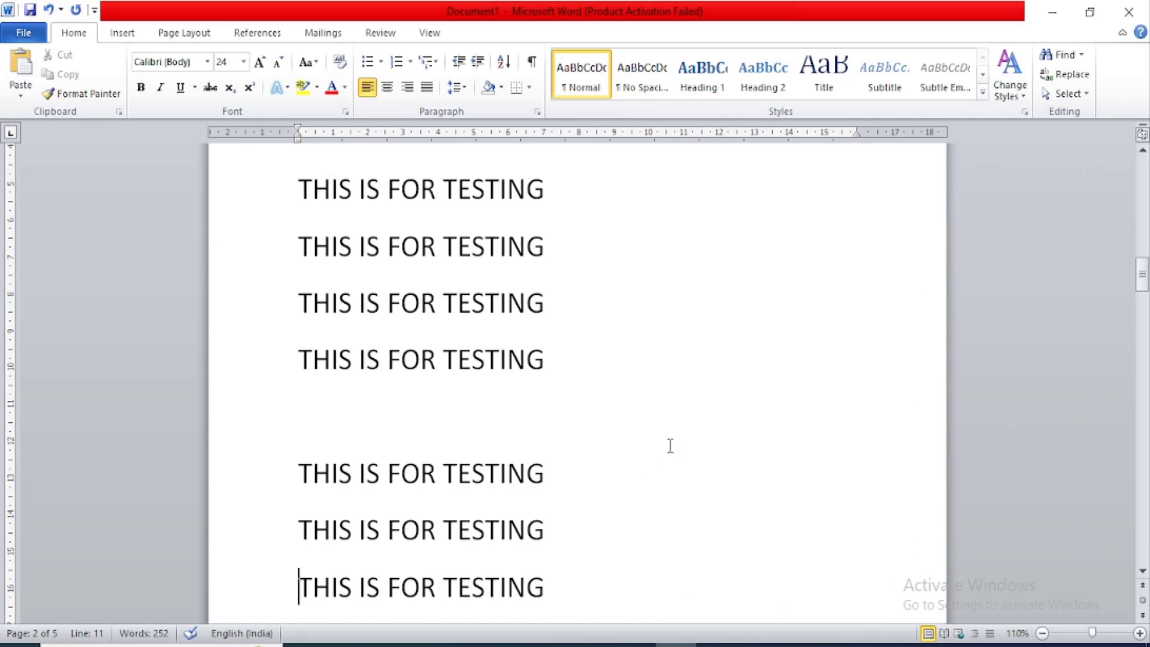
Select the "Word Area –" heading on the PowerPoint slide, and return to Word to look through the document's typing area down to page 3.
{"action": "left_click", "coordinate": [635, 645]}
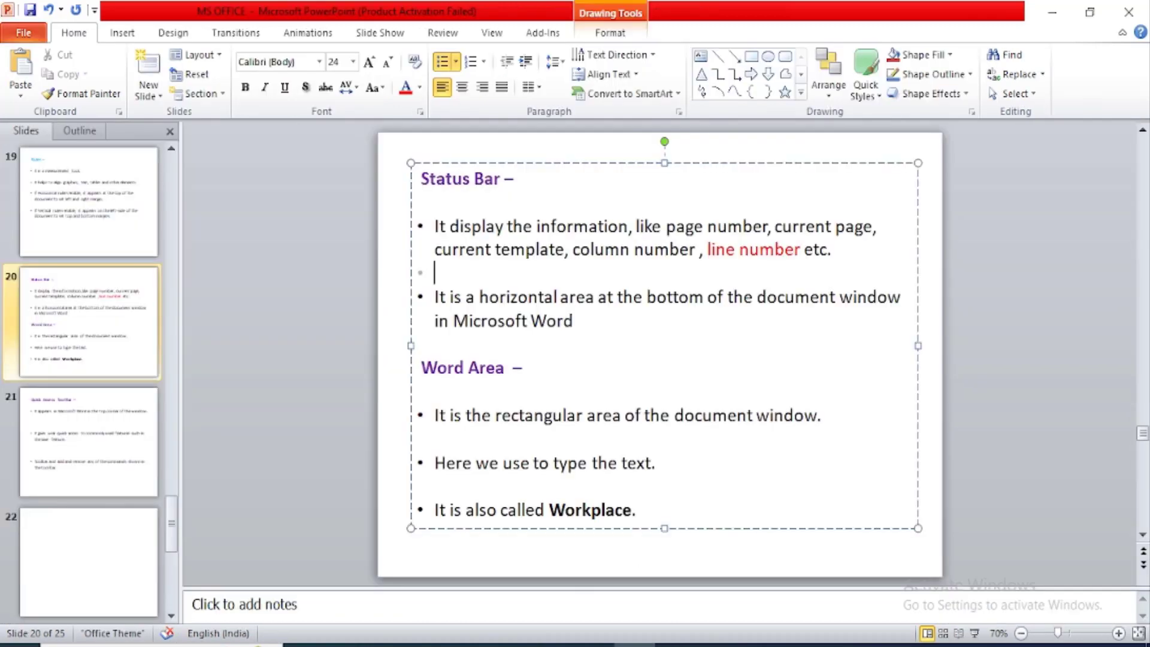
{"action": "left_click_drag", "start_coordinate": [422, 368], "coordinate": [604, 367]}
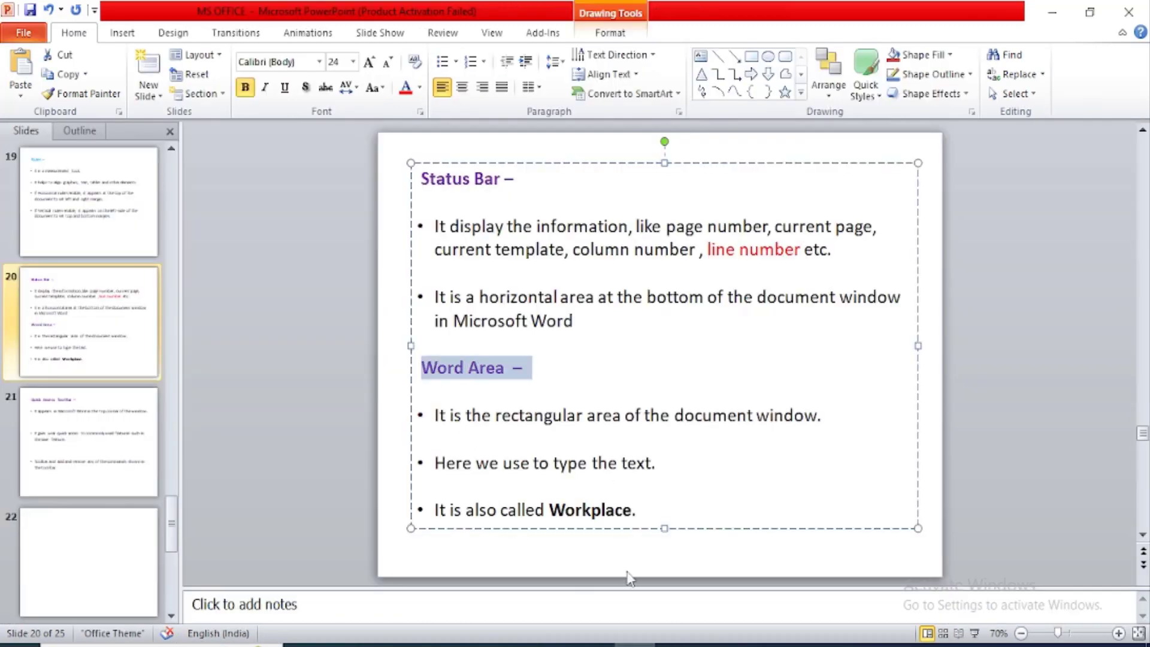
{"action": "left_click", "coordinate": [677, 644]}
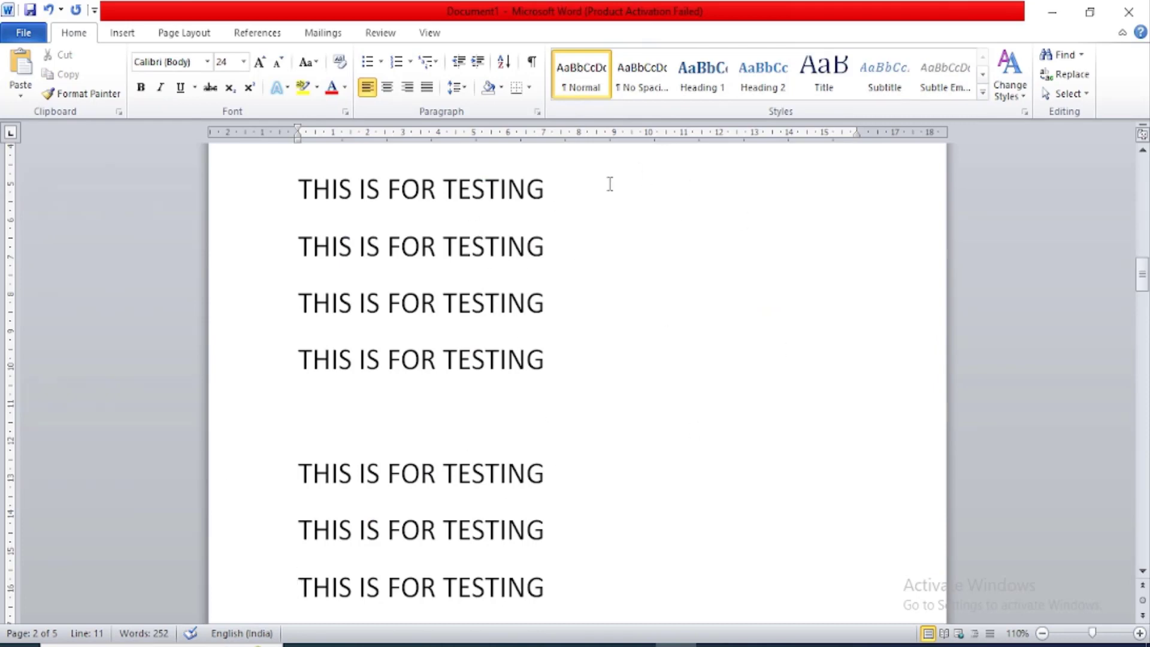
{"action": "scroll", "coordinate": [573, 352], "scroll_direction": "down", "scroll_amount": 10}
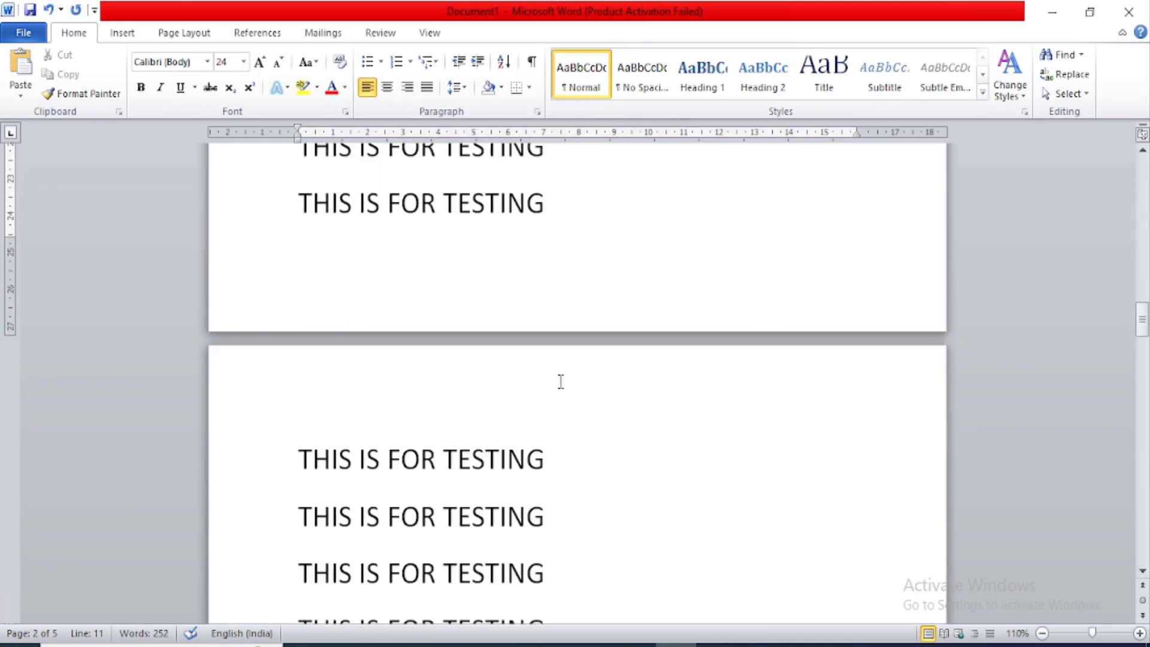
{"action": "scroll", "coordinate": [561, 381], "scroll_direction": "down", "scroll_amount": 4}
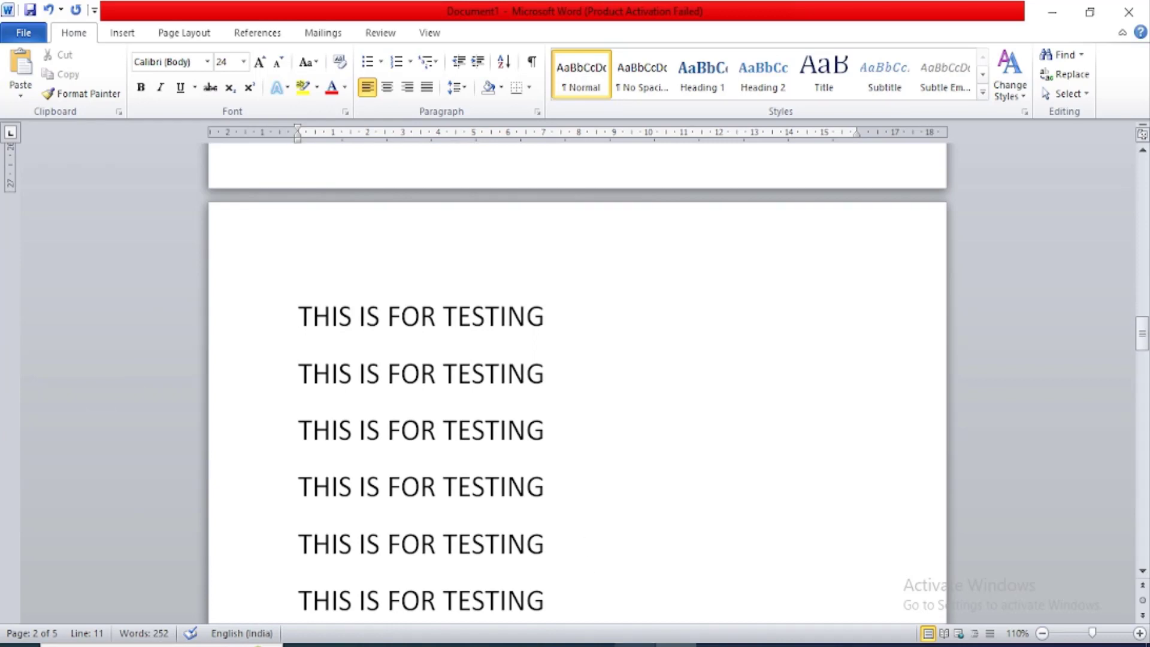
Switch to PowerPoint and colour the bullet "Here we use to type the text." under Word Area red.
{"action": "key", "text": "alt+Tab"}
{"action": "left_click_drag", "start_coordinate": [433, 462], "coordinate": [662, 462]}
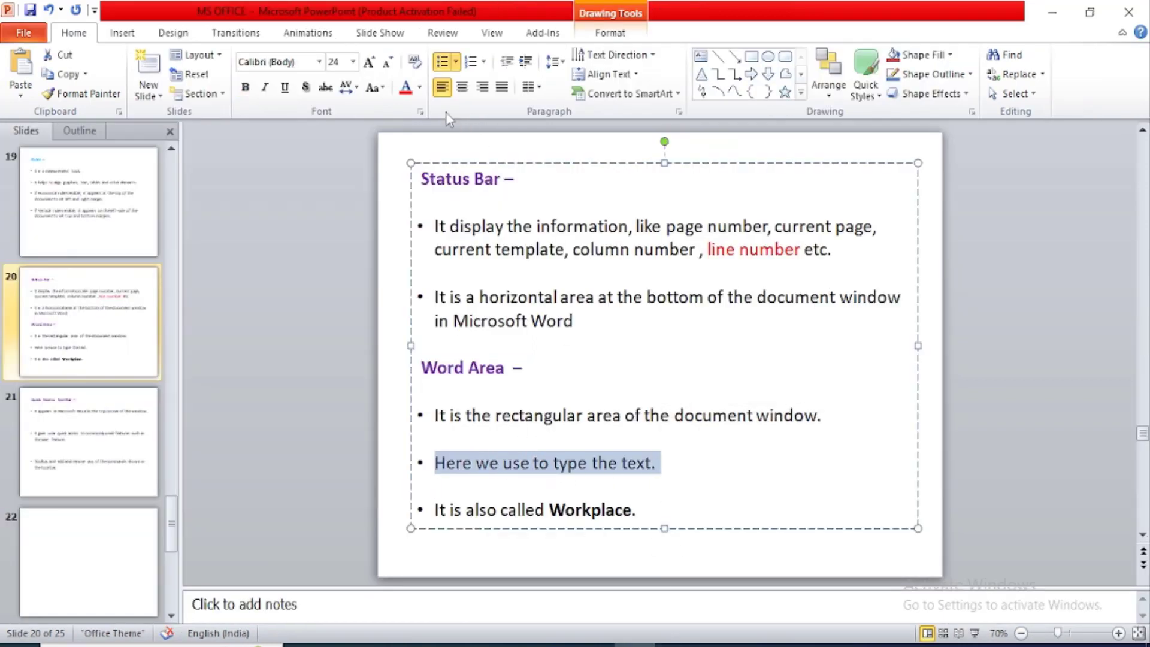
{"action": "left_click", "coordinate": [406, 87]}
{"action": "left_click", "coordinate": [703, 476]}
{"action": "key", "text": "Return"}
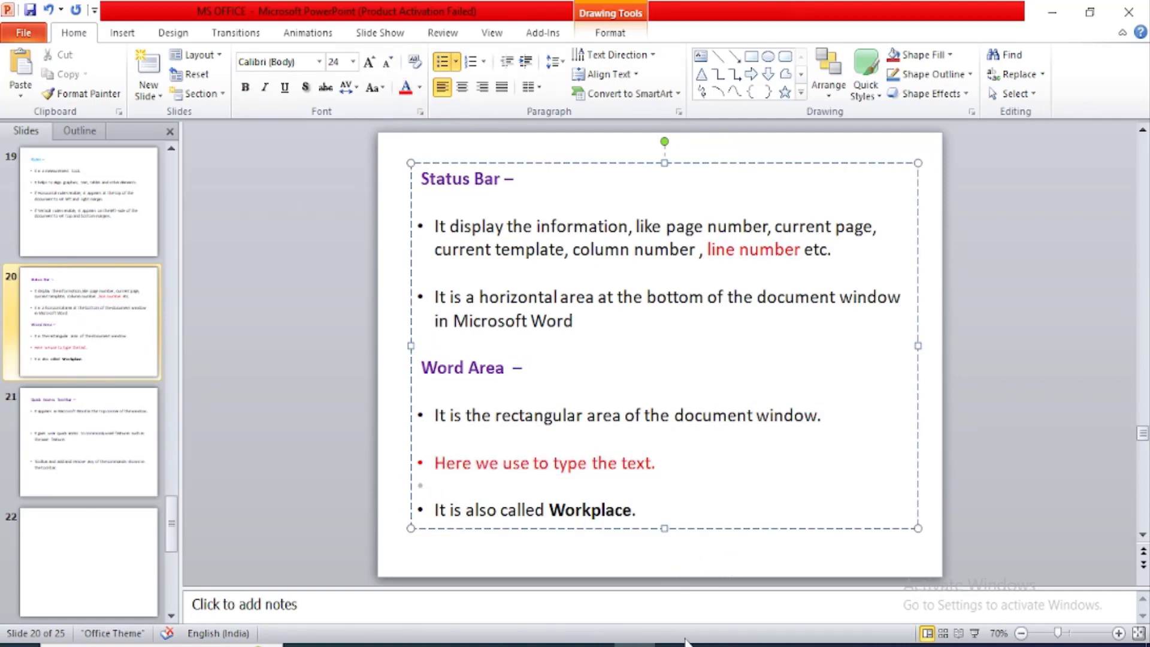
Switch to Word, place the text cursor in the third line of page 3 and look through that page's text.
{"action": "key", "text": "alt+Tab"}
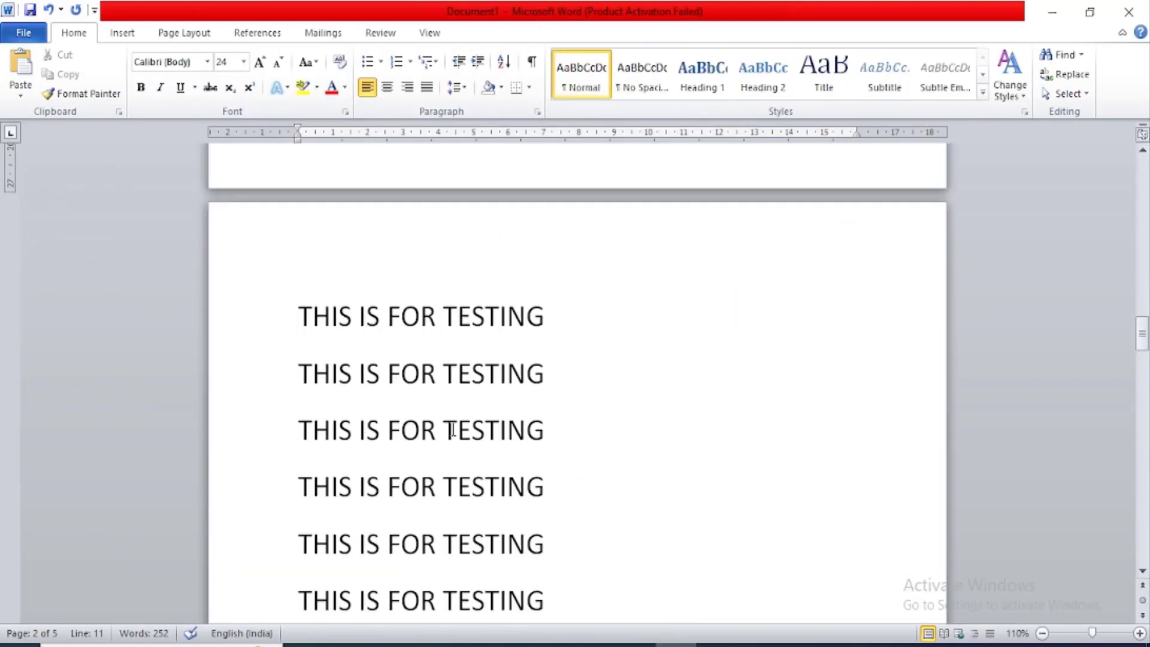
{"action": "left_click", "coordinate": [431, 426]}
{"action": "scroll", "coordinate": [424, 396], "scroll_direction": "down", "scroll_amount": 3}
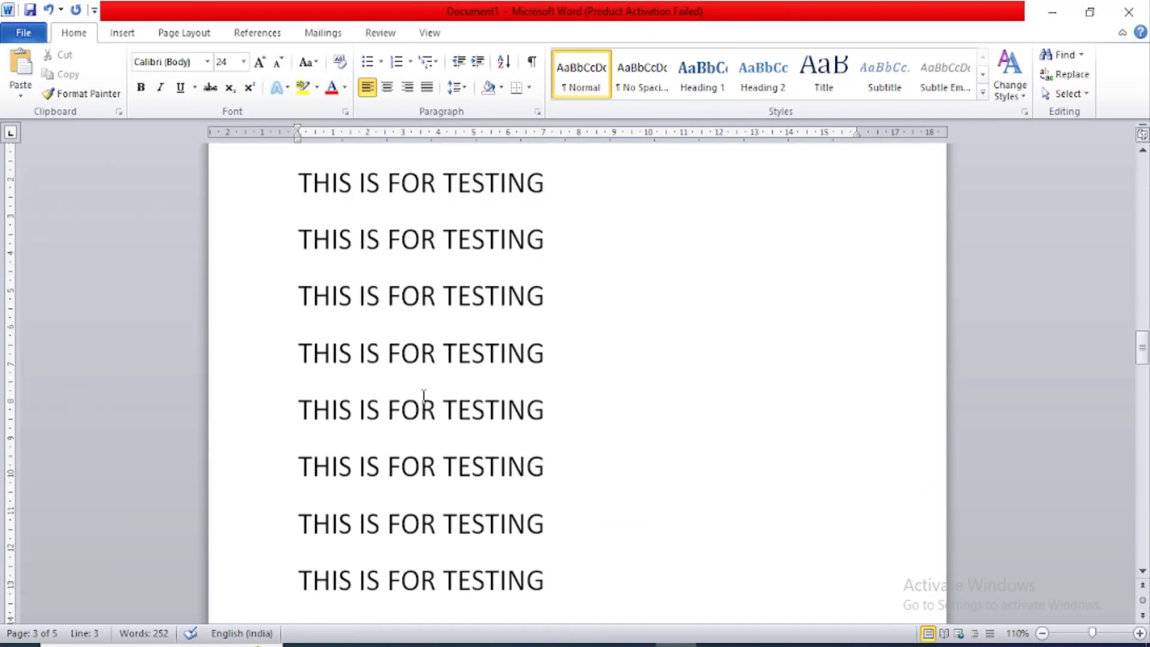
{"action": "scroll", "coordinate": [424, 395], "scroll_direction": "down", "scroll_amount": 4}
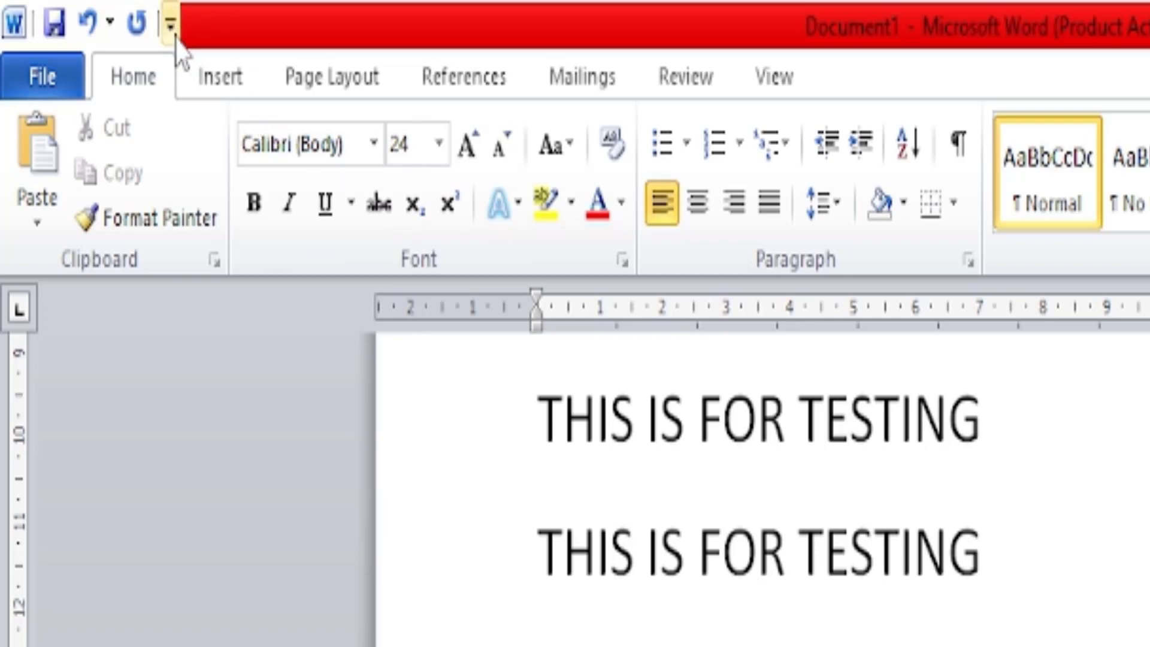
Add the New command to the Quick Access Toolbar and remove it again.
{"action": "left_click", "coordinate": [171, 25]}
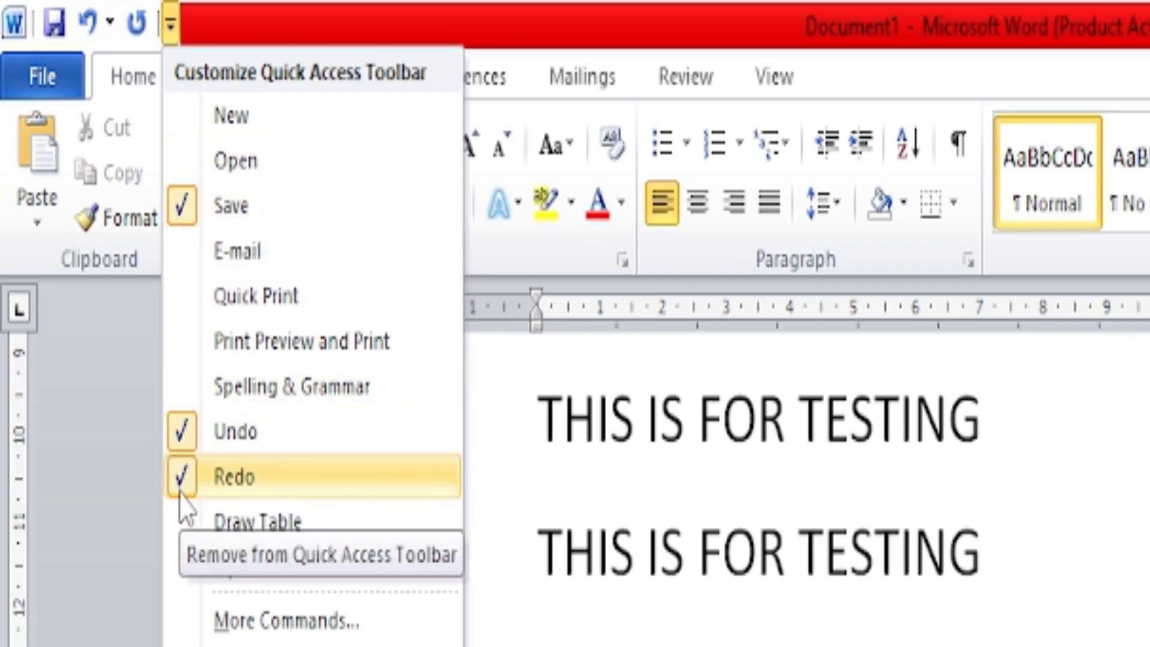
{"action": "left_click", "coordinate": [199, 129]}
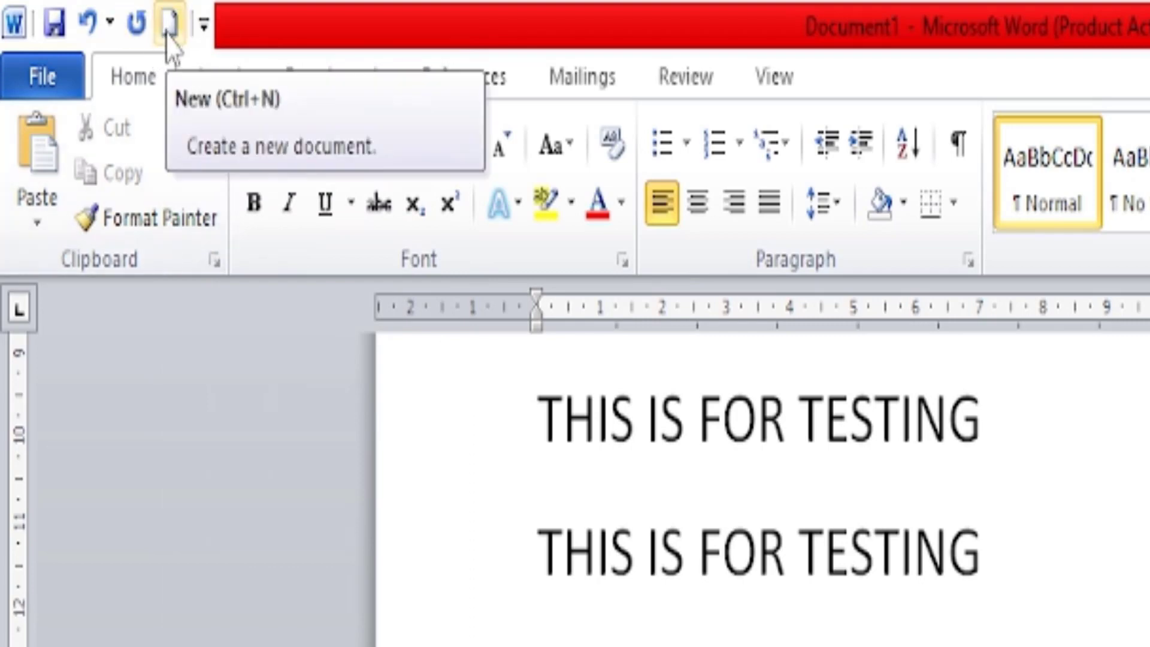
{"action": "left_click", "coordinate": [204, 24]}
{"action": "left_click", "coordinate": [219, 117]}
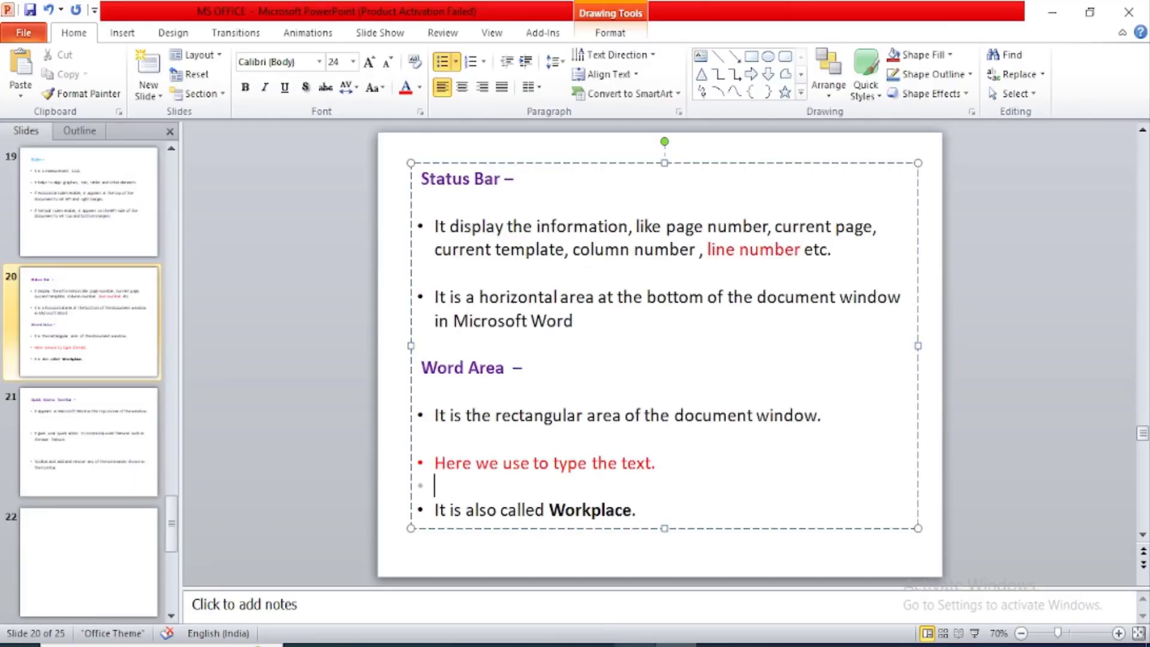
On slide 21, colour the bullet "Toolbar and add and remove any of the commands shown in the tool bar." red.
{"action": "left_click", "coordinate": [134, 411]}
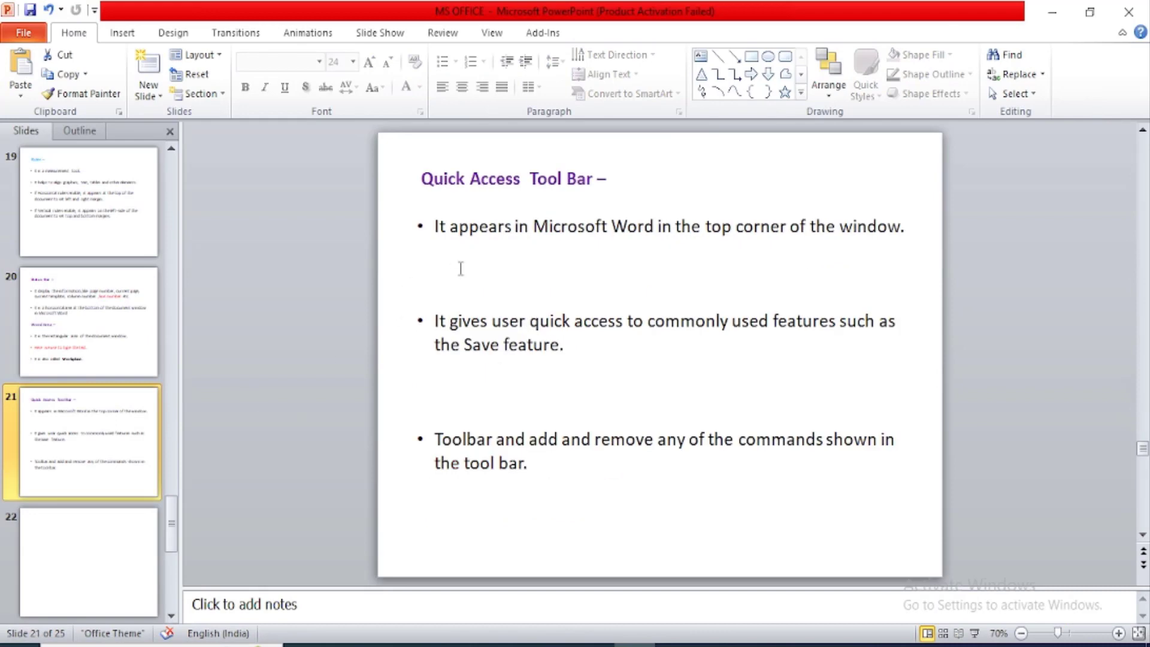
{"action": "mouse_move", "coordinate": [436, 437]}
{"action": "left_mouse_down"}
{"action": "mouse_move", "coordinate": [761, 436]}
{"action": "mouse_move", "coordinate": [852, 442]}
{"action": "mouse_move", "coordinate": [893, 466]}
{"action": "left_mouse_up"}
{"action": "left_click", "coordinate": [405, 87]}
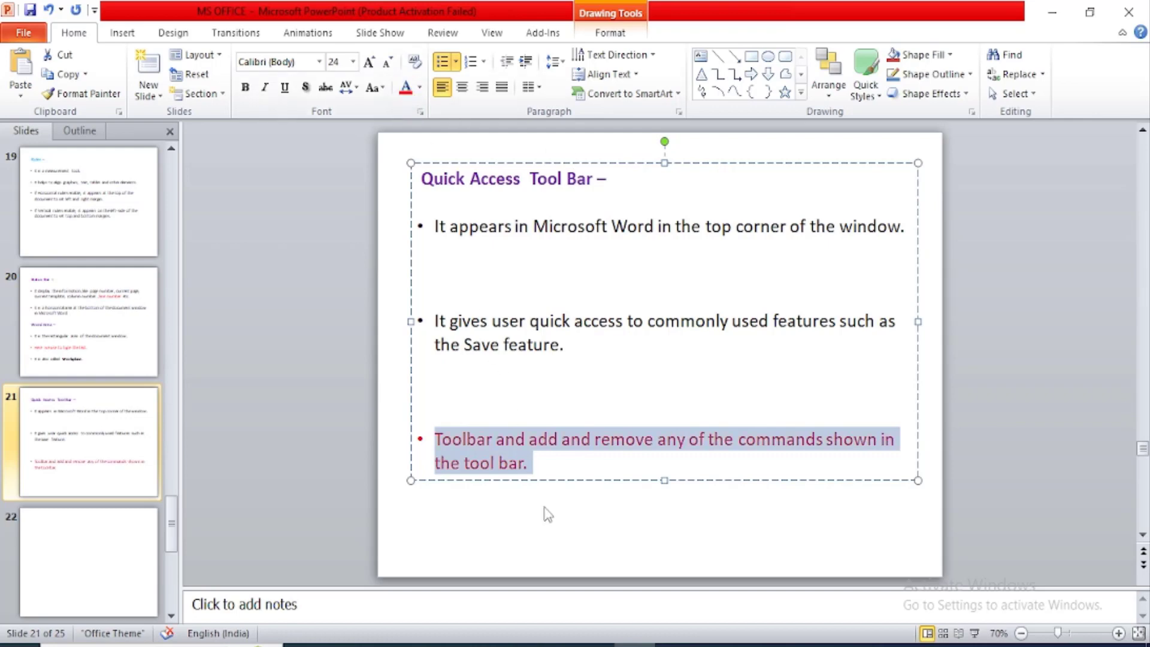
{"action": "left_click", "coordinate": [584, 470]}
Add the Spelling command to PowerPoint's Quick Access Toolbar and find the same command in the ribbon's proofing group.
{"action": "left_click", "coordinate": [94, 11]}
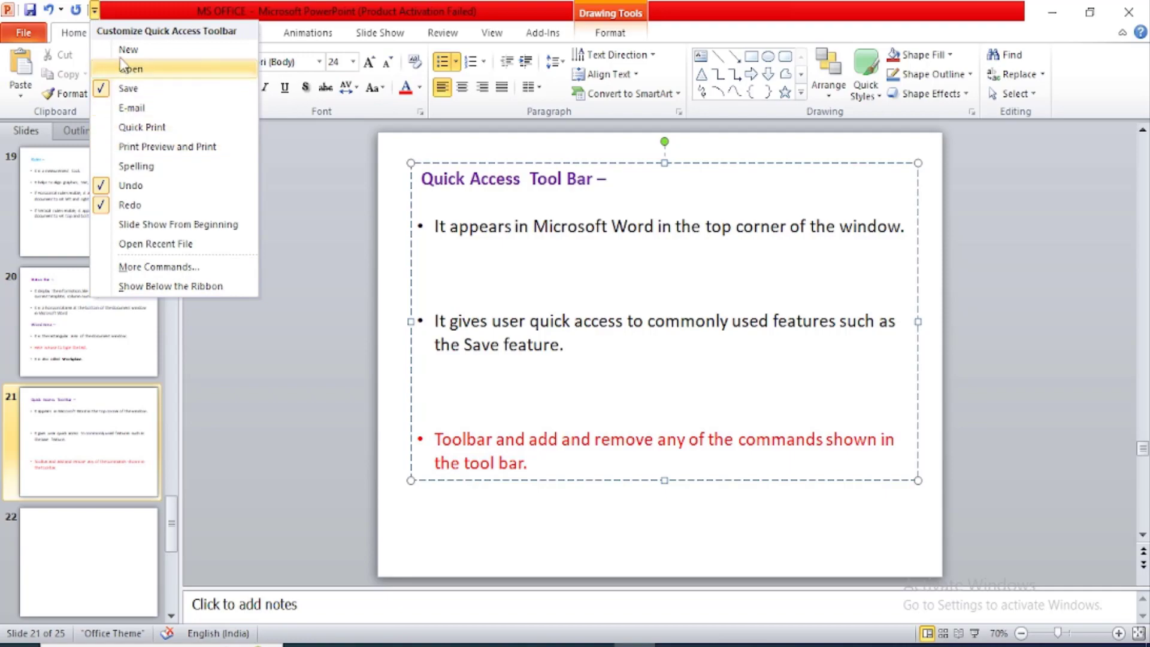
{"action": "left_click", "coordinate": [126, 167]}
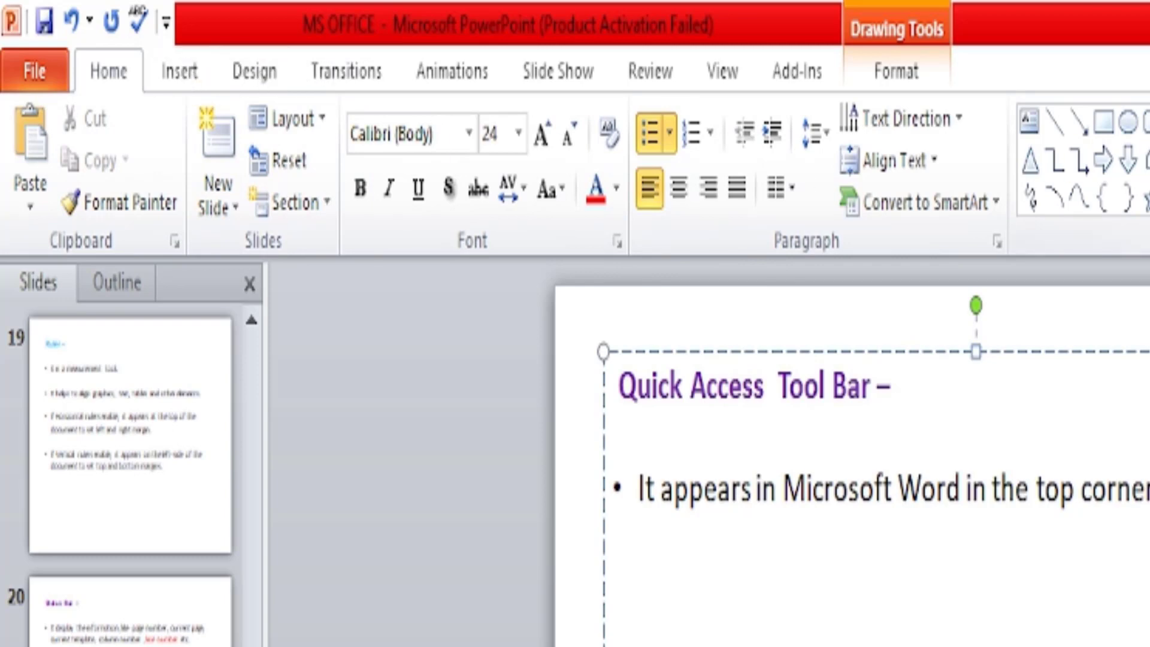
{"action": "left_click", "coordinate": [197, 73]}
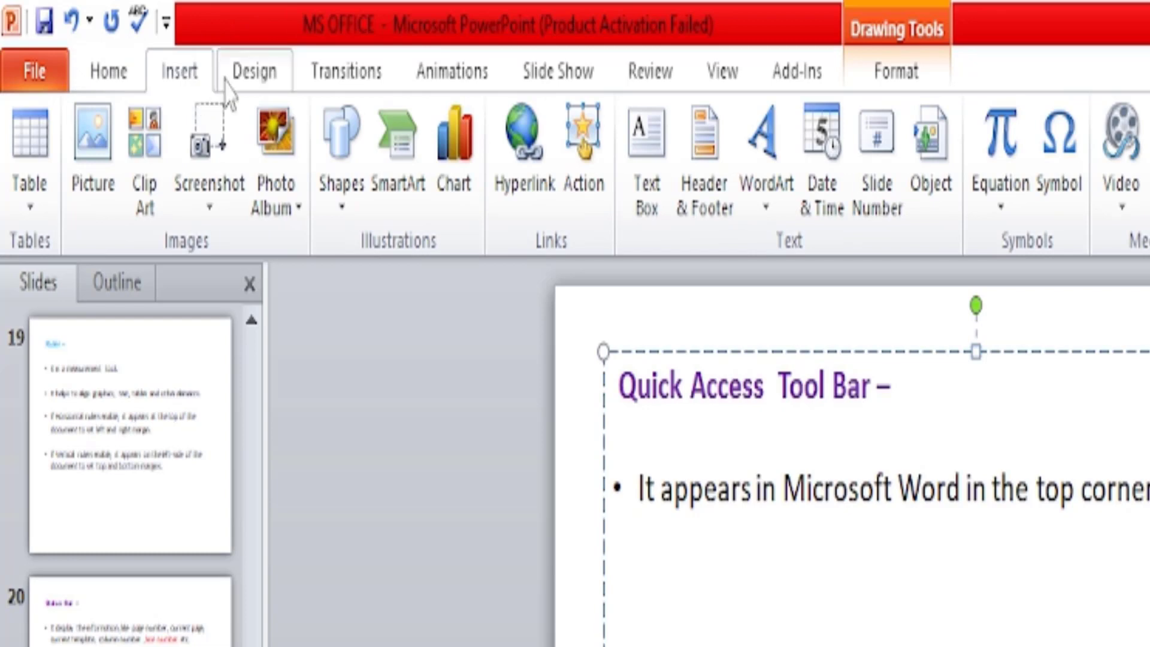
{"action": "left_click", "coordinate": [253, 74]}
{"action": "left_click", "coordinate": [331, 77]}
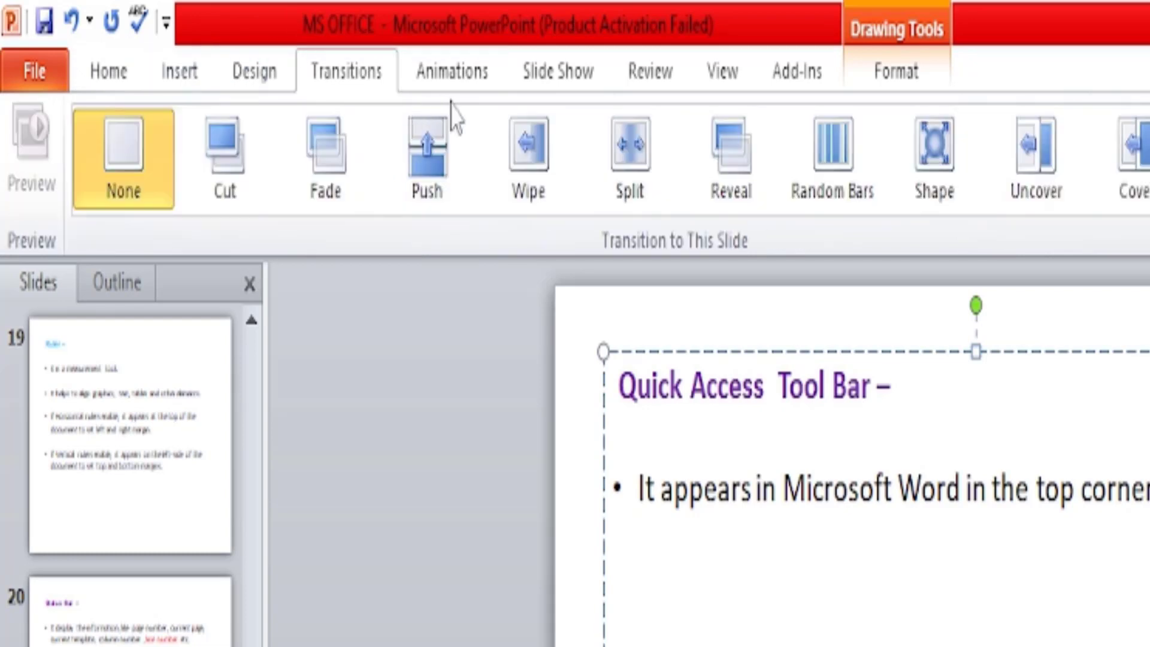
{"action": "left_click", "coordinate": [465, 78]}
{"action": "left_click", "coordinate": [545, 81]}
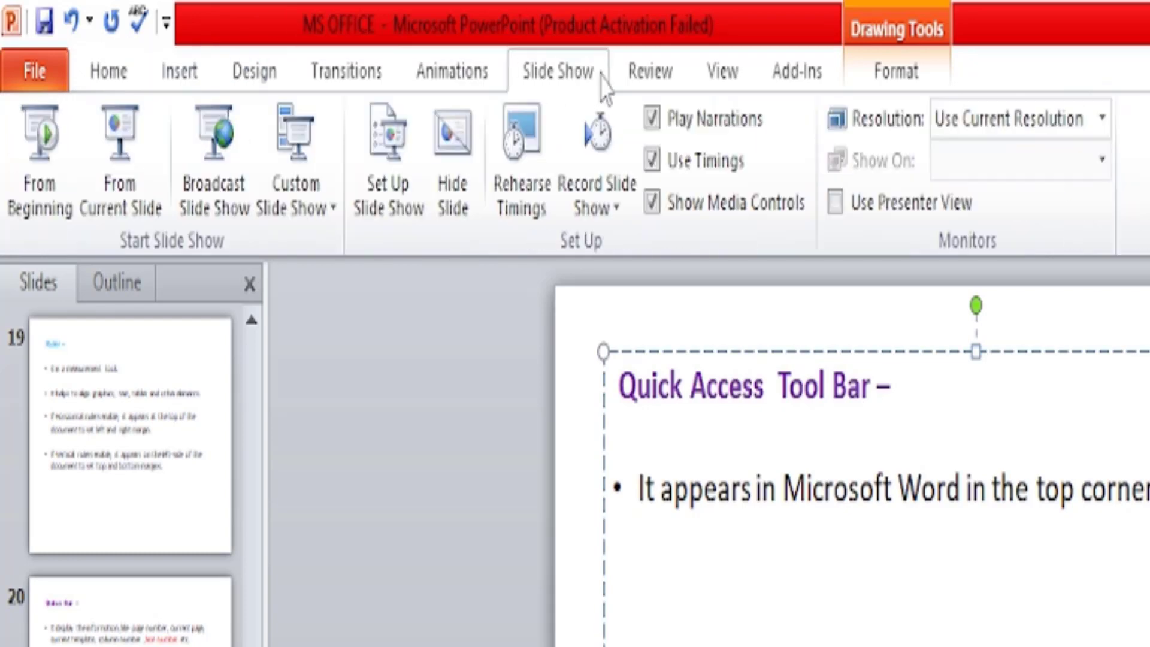
{"action": "left_click", "coordinate": [648, 72]}
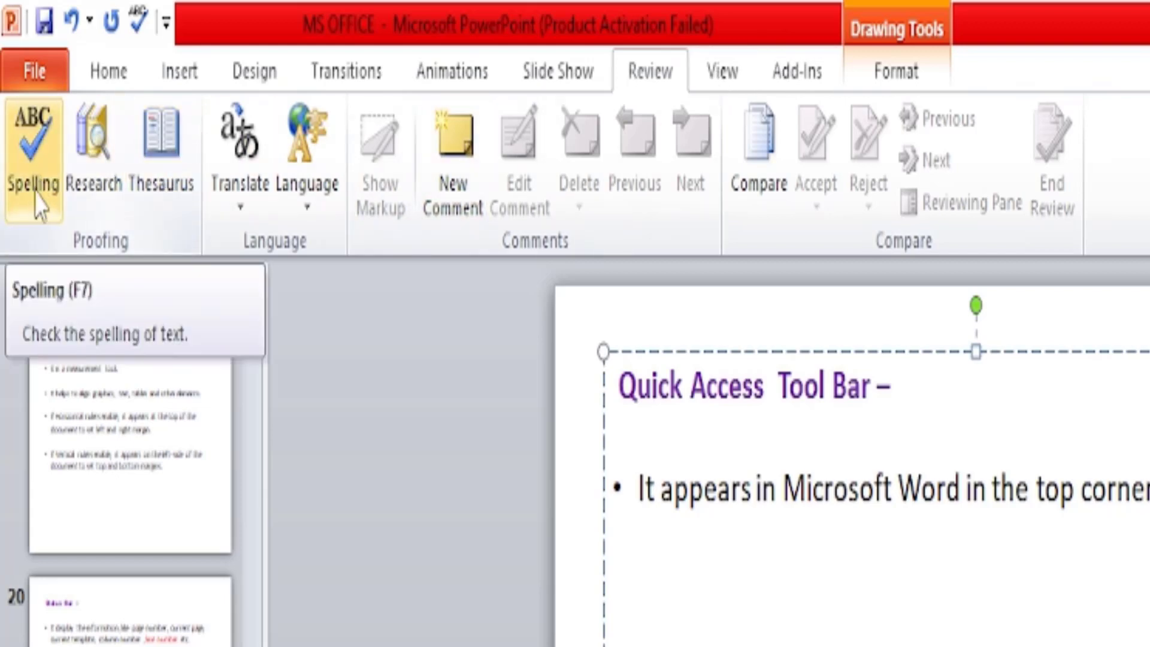
Remove the Spelling command from the Quick Access Toolbar.
{"action": "left_click", "coordinate": [166, 23]}
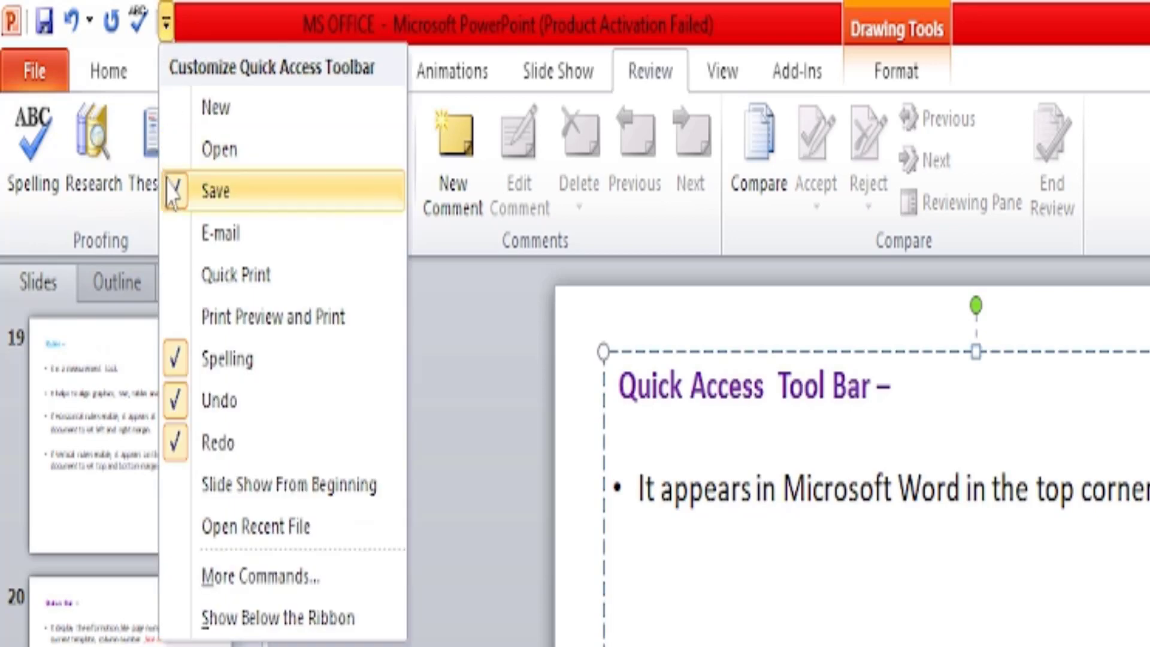
{"action": "left_click", "coordinate": [180, 368]}
Add Bring Forward from the popular commands to the Quick Access Toolbar for all documents.
{"action": "left_click", "coordinate": [139, 23]}
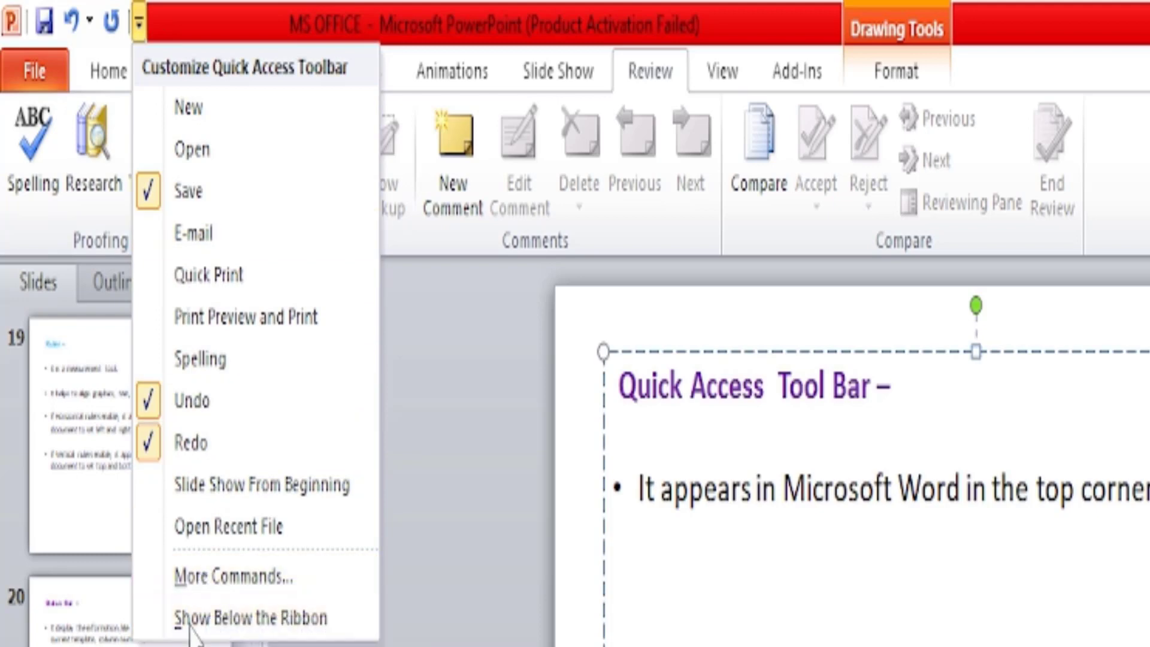
{"action": "left_click", "coordinate": [198, 576]}
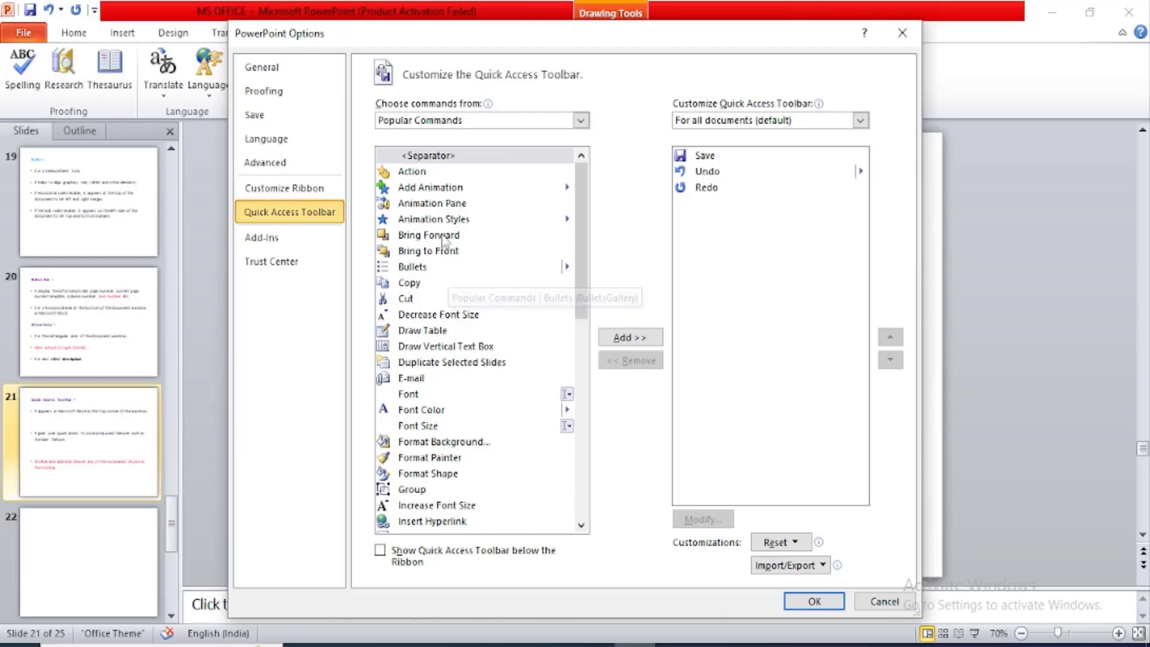
{"action": "left_click", "coordinate": [648, 506]}
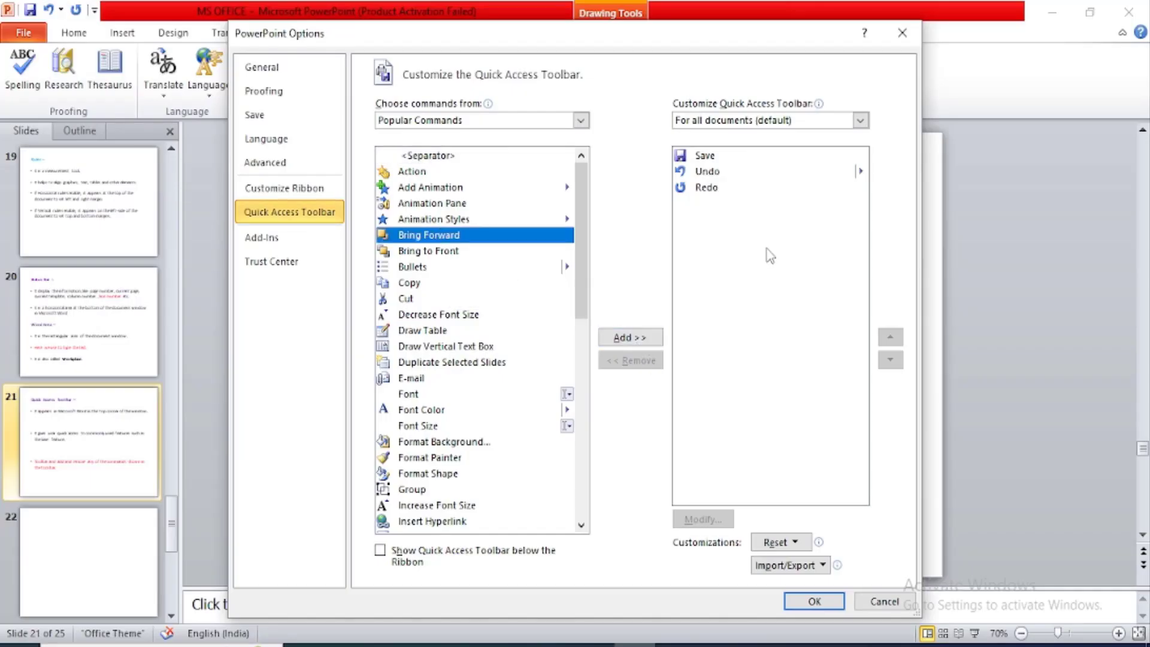
{"action": "left_click", "coordinate": [637, 346]}
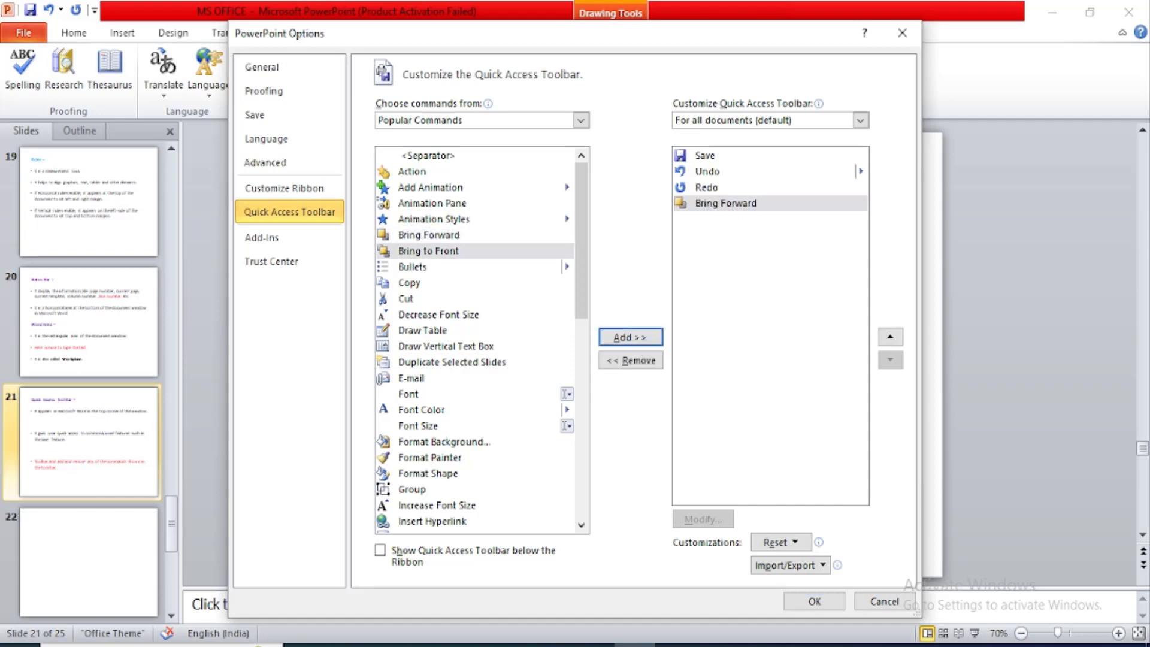
{"action": "left_click", "coordinate": [816, 600]}
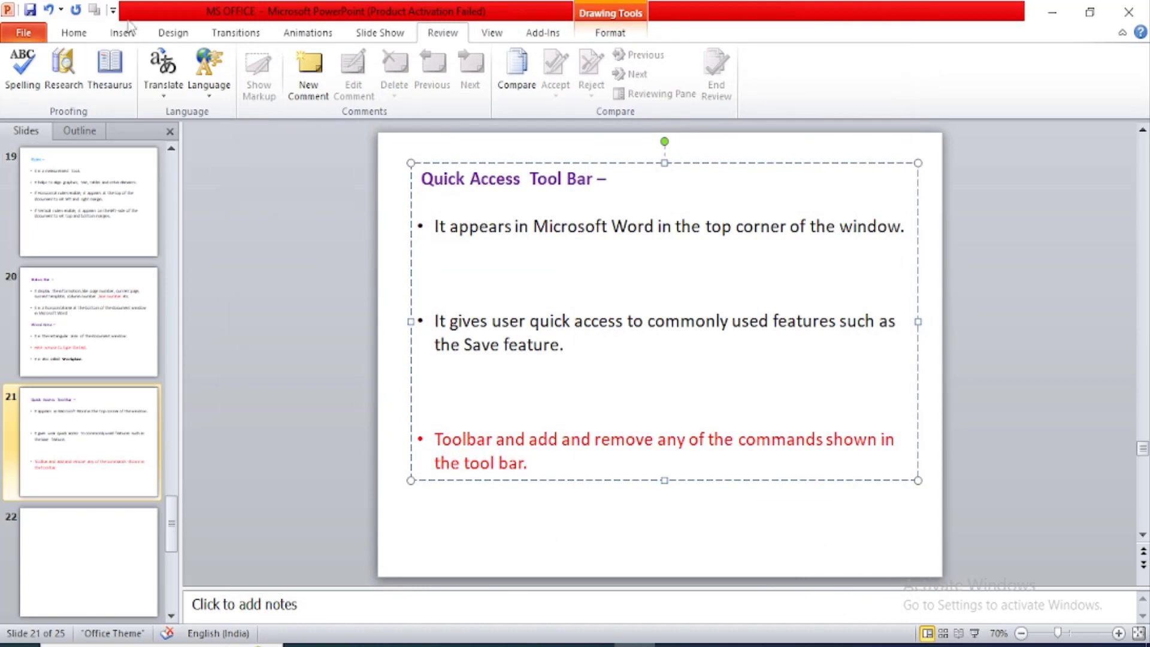
Open the customization options of the Quick Access Toolbar.
{"action": "left_click", "coordinate": [113, 11]}
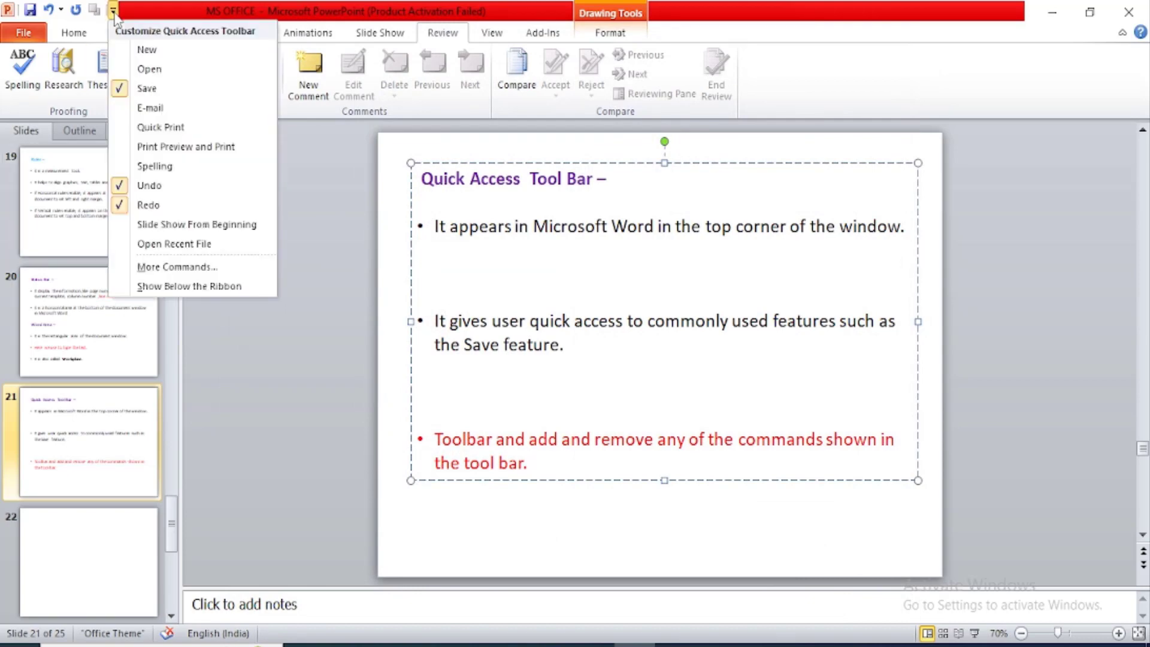